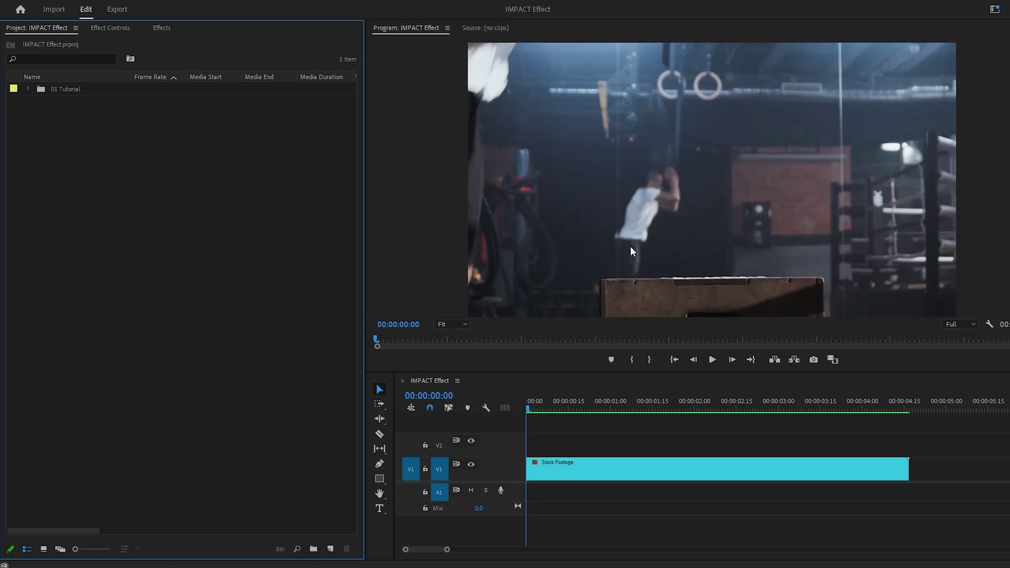
Play the box-jump clip, then park the playhead at 00:00:02:02, where the feet land.
{"action": "key", "text": "space"}
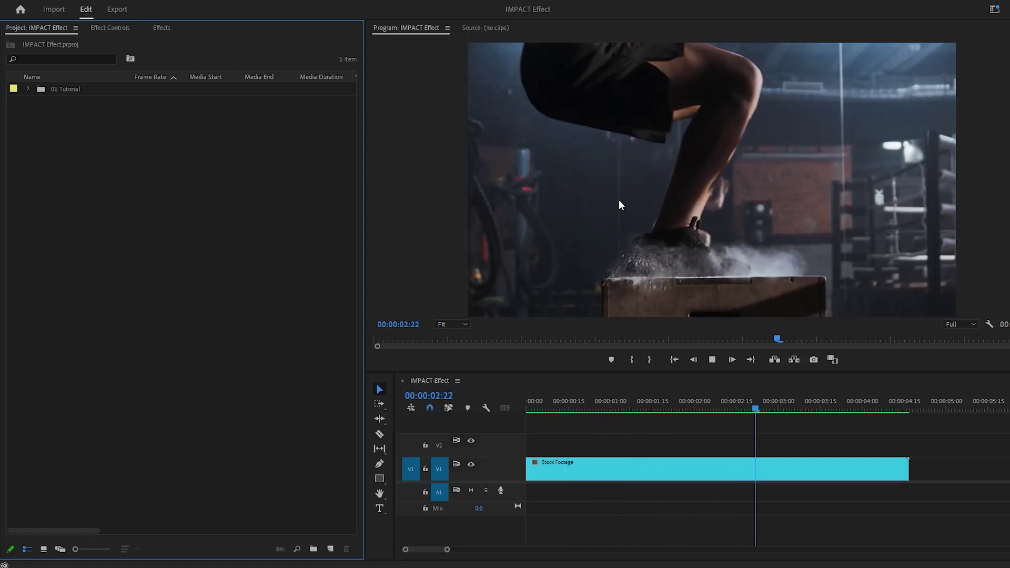
{"action": "key", "text": "space"}
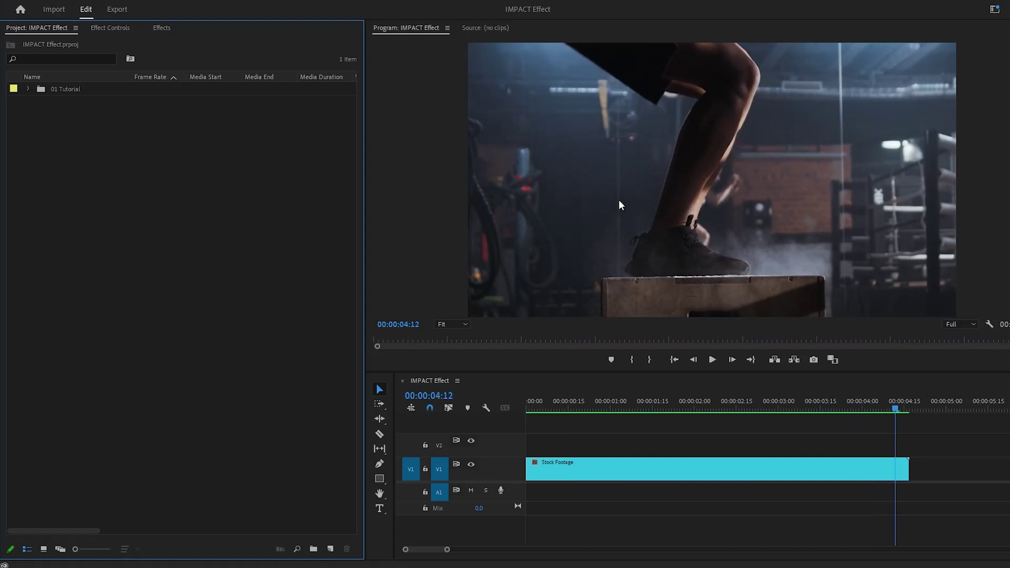
{"action": "left_click_drag", "start_coordinate": [566, 403], "coordinate": [666, 409]}
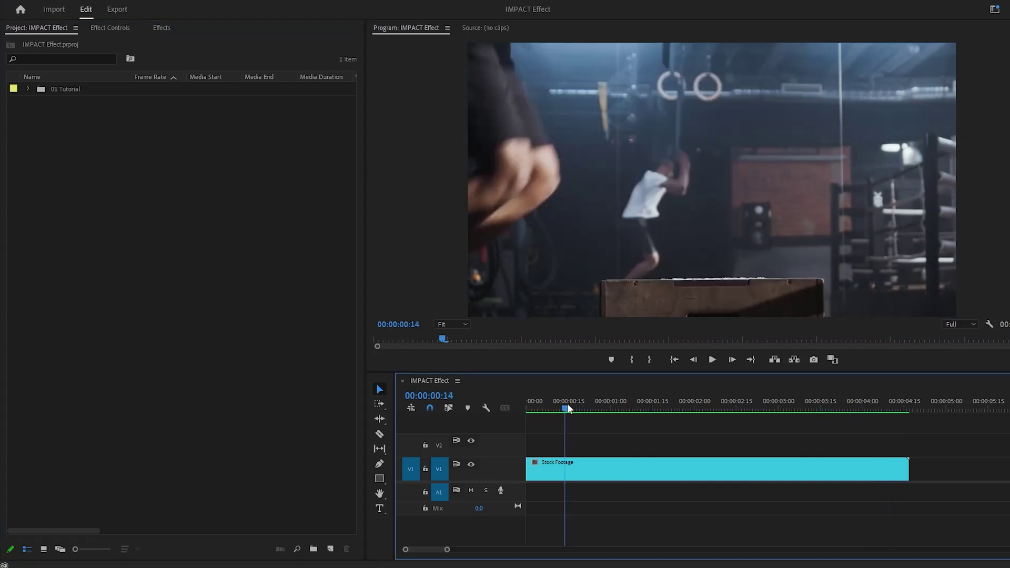
{"action": "left_click_drag", "start_coordinate": [553, 386], "coordinate": [593, 387]}
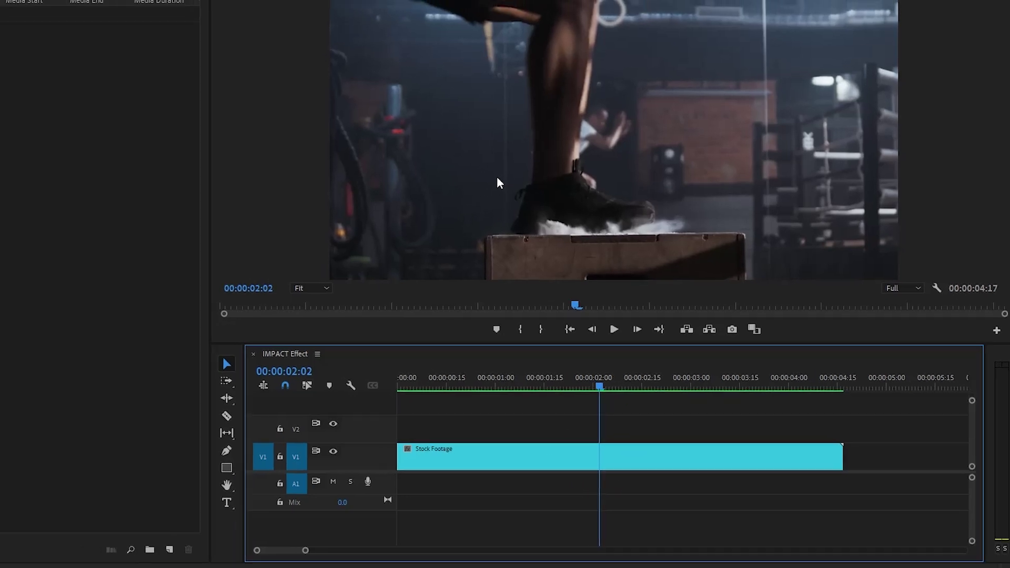
Add a new 1920×1080 Adjustment Layer and drop it onto V2 at the 00:00:02:02 playhead.
{"action": "right_click", "coordinate": [93, 192]}
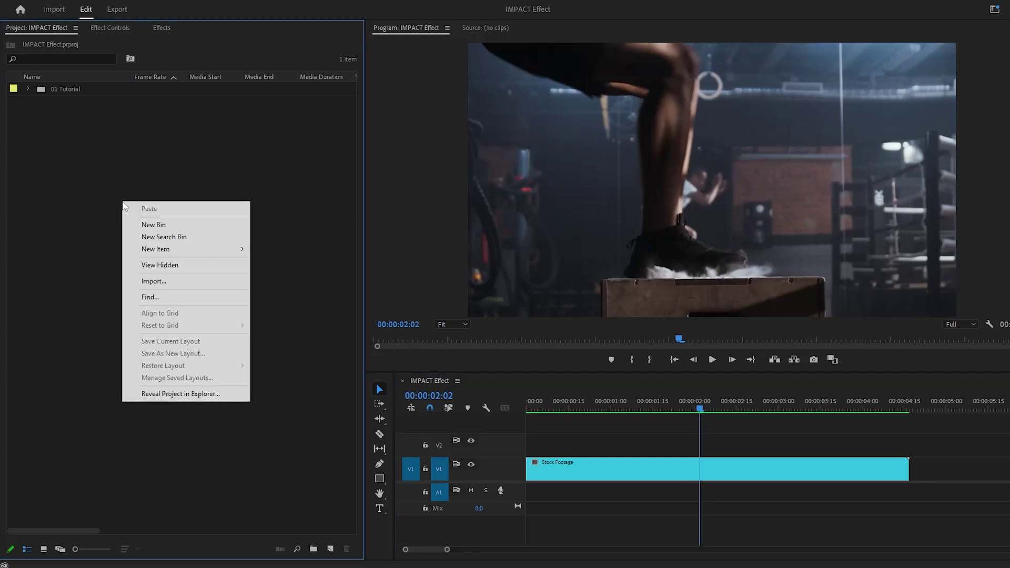
{"action": "mouse_move", "coordinate": [225, 250]}
{"action": "left_click", "coordinate": [296, 286]}
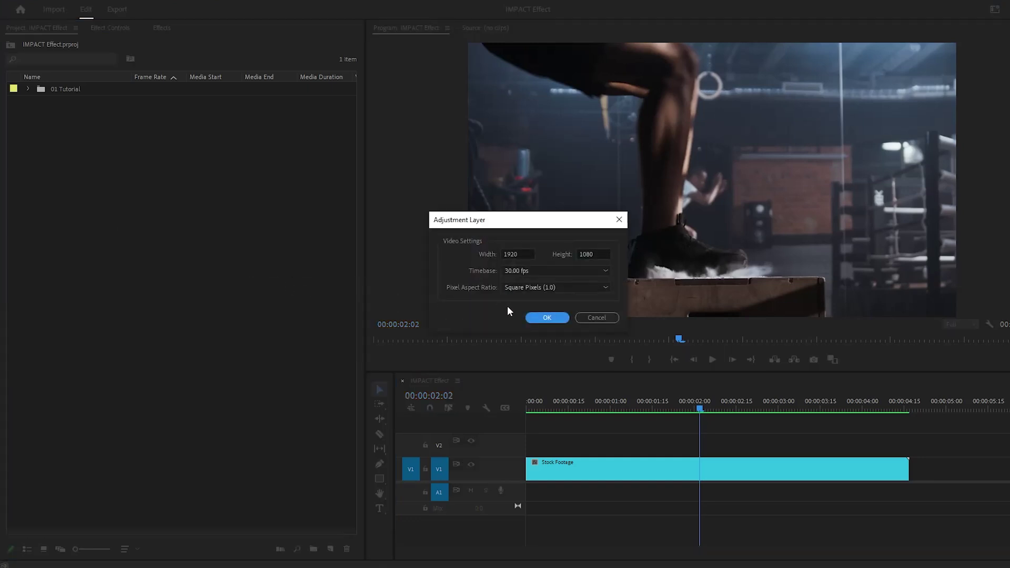
{"action": "left_click", "coordinate": [547, 317]}
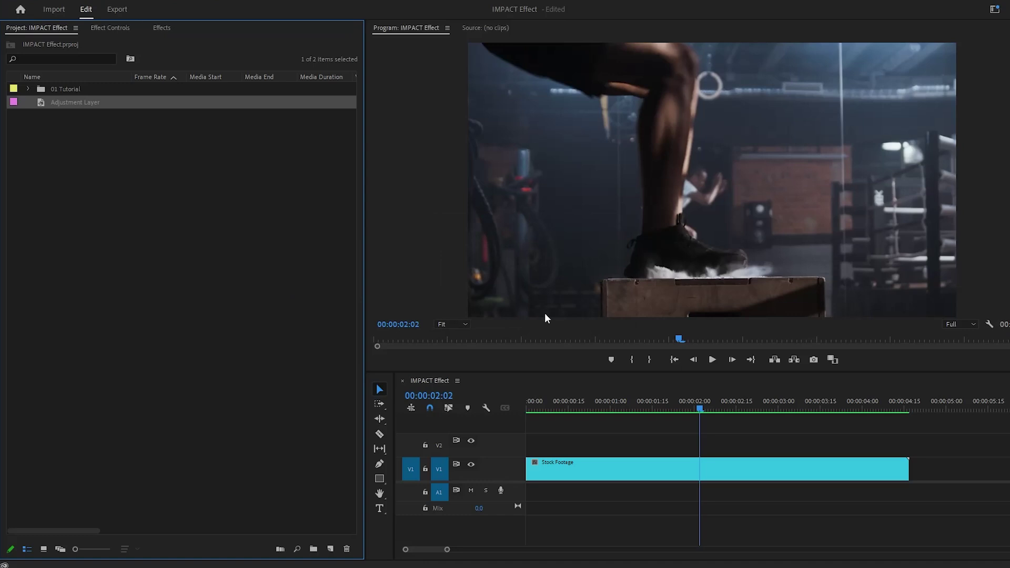
{"action": "left_click_drag", "start_coordinate": [42, 103], "coordinate": [702, 449]}
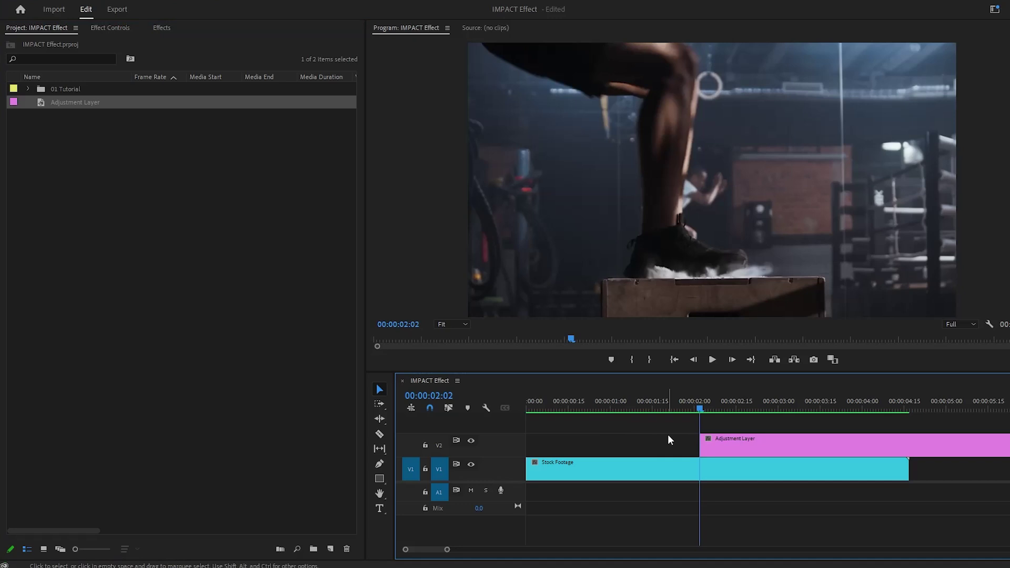
Set the adjustment layer clip's Speed/Duration to 00:00:00:16.
{"action": "right_click", "coordinate": [749, 444]}
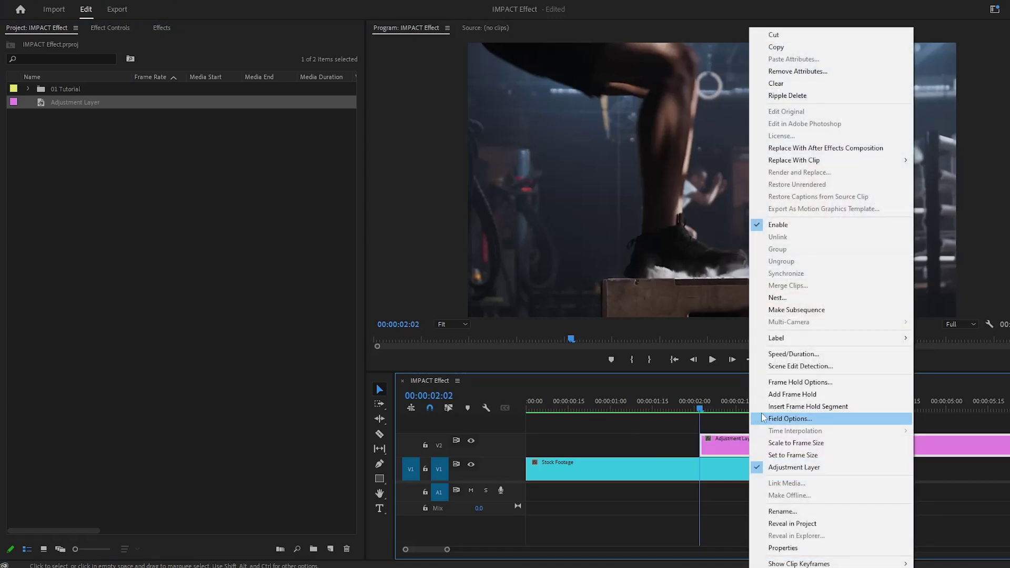
{"action": "left_click", "coordinate": [793, 354]}
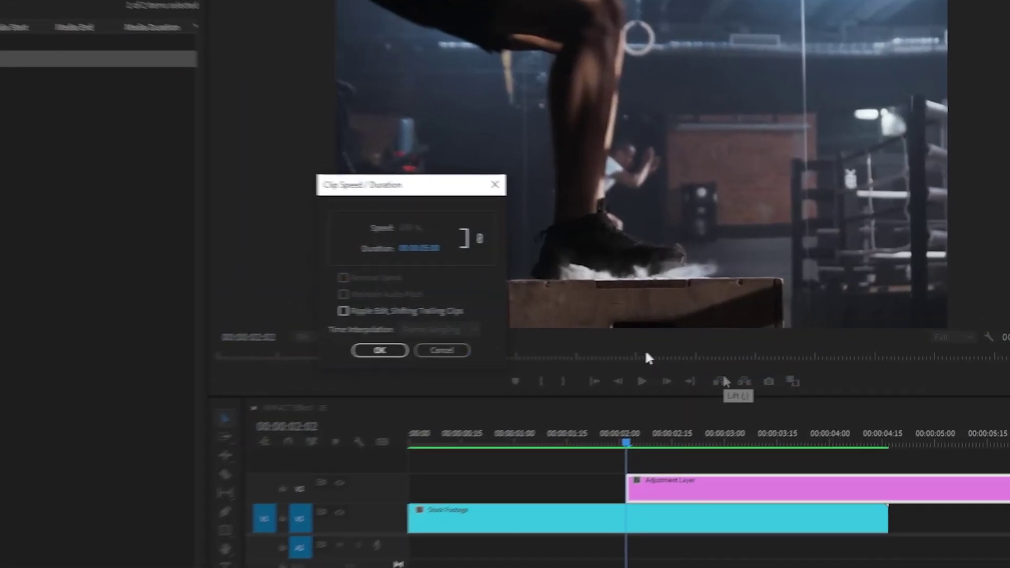
{"action": "left_click", "coordinate": [424, 248]}
{"action": "type", "text": "16"}
{"action": "key", "text": "Tab"}
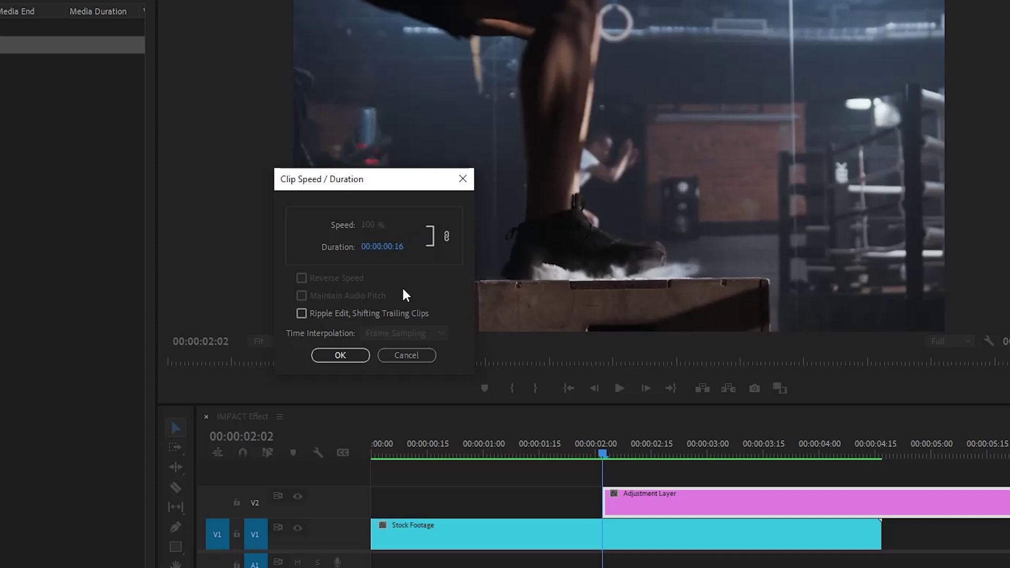
{"action": "left_click", "coordinate": [347, 356]}
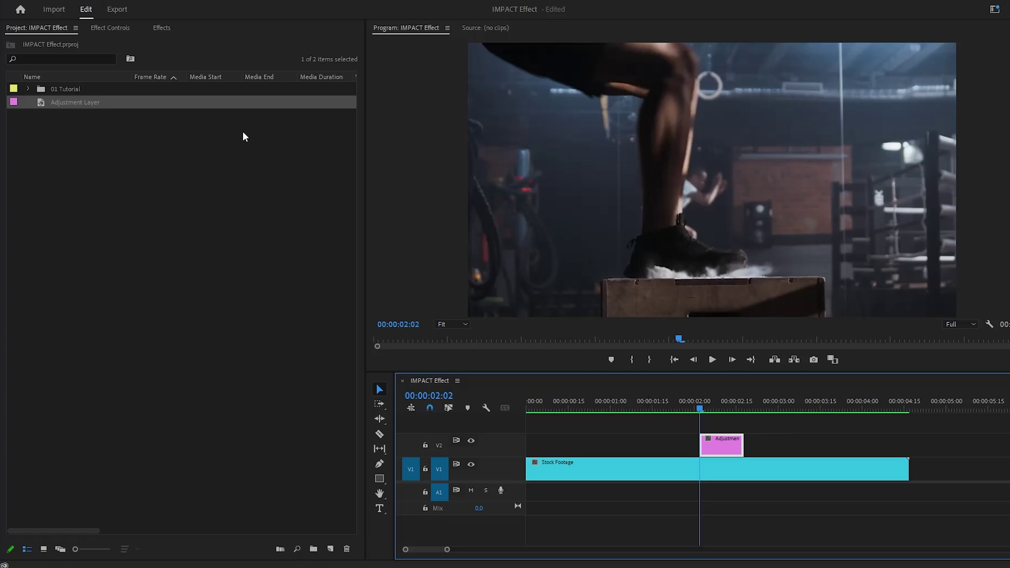
Apply Distort > Transform to the adjustment layer, select it in Effect Controls, and move to 00:00:02:07.
{"action": "left_click", "coordinate": [156, 30]}
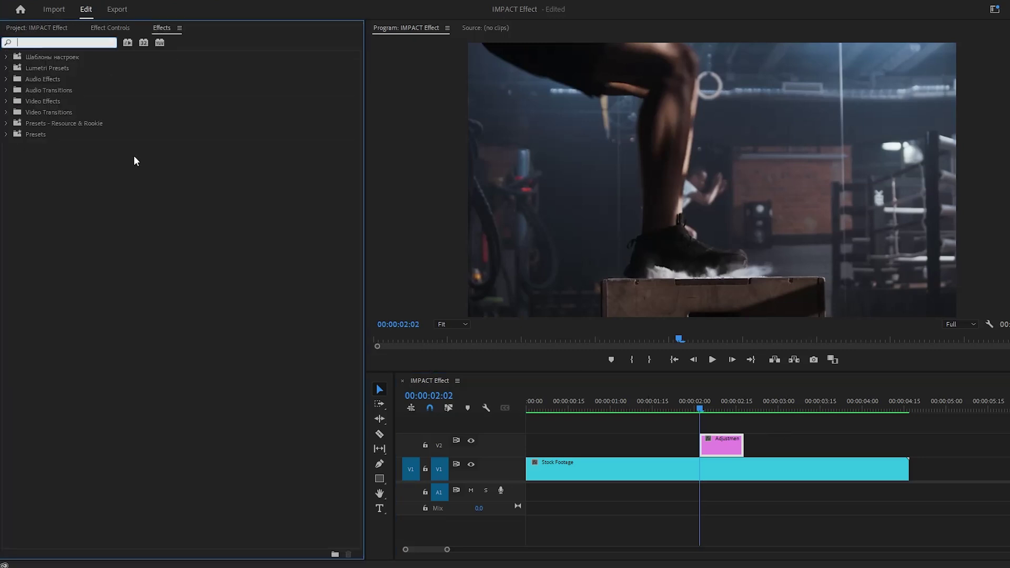
{"action": "type", "text": "transform"}
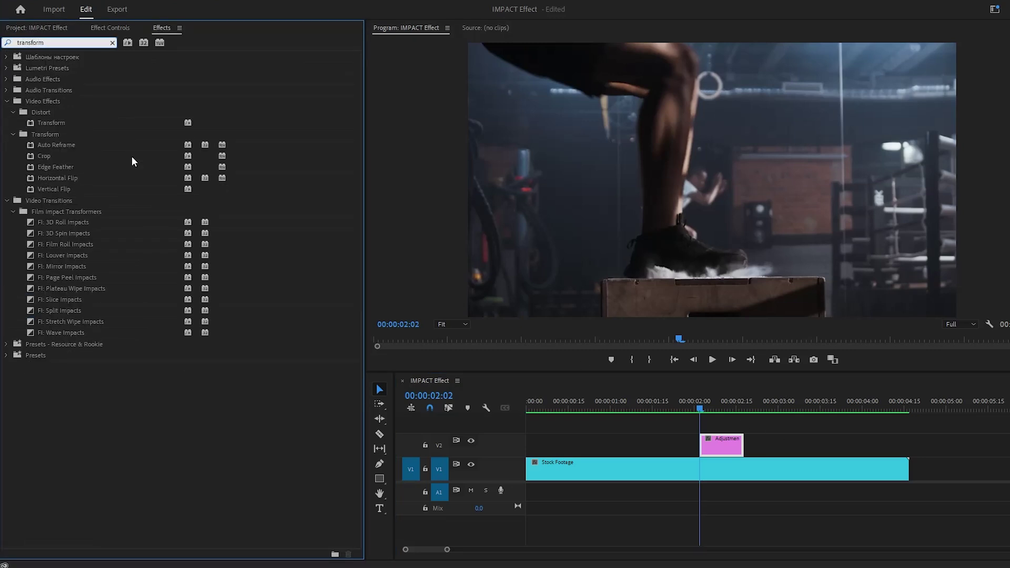
{"action": "left_click_drag", "start_coordinate": [60, 126], "coordinate": [713, 445]}
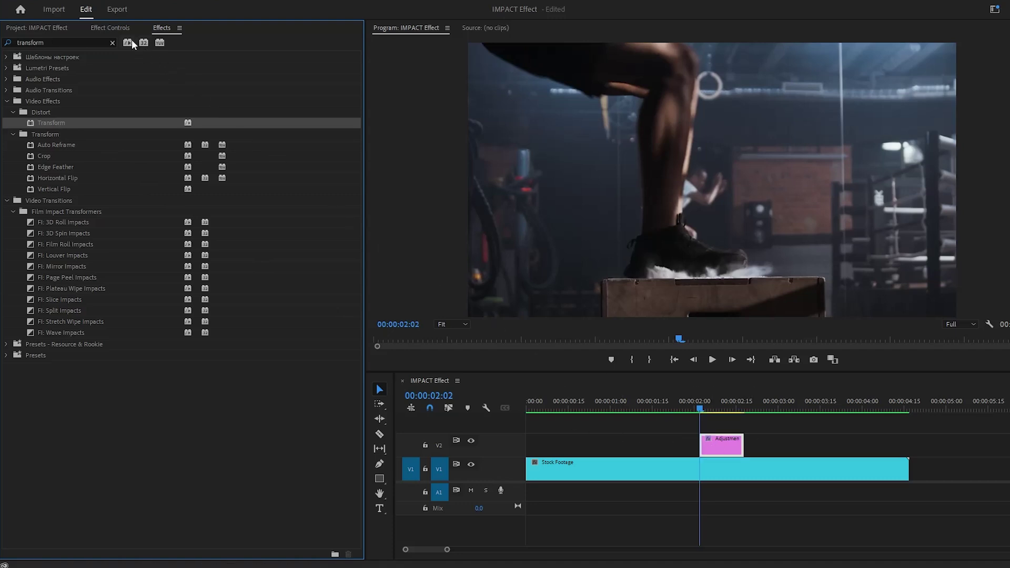
{"action": "left_click", "coordinate": [110, 28]}
{"action": "left_click", "coordinate": [50, 107]}
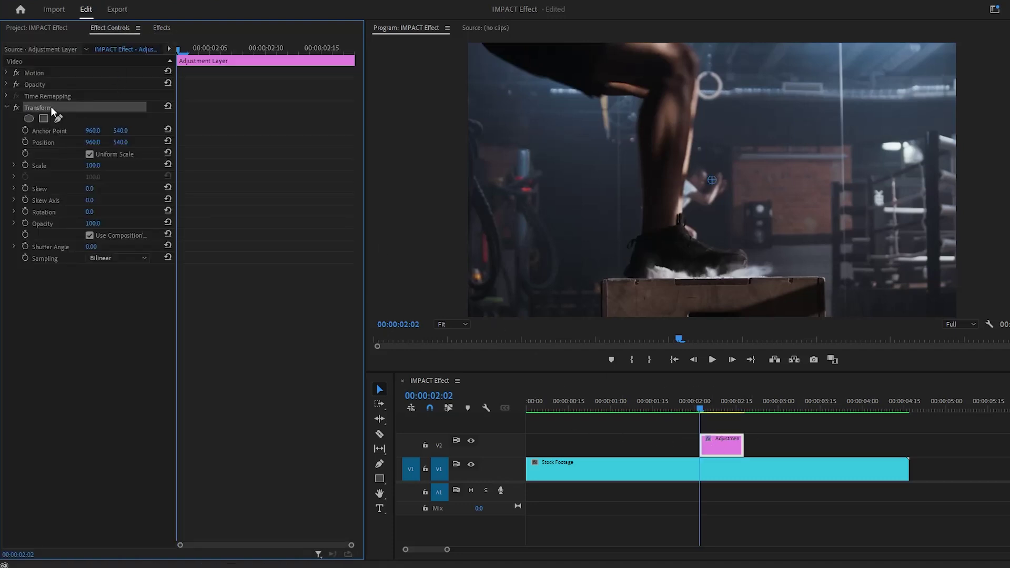
{"action": "left_click_drag", "start_coordinate": [182, 59], "coordinate": [232, 63]}
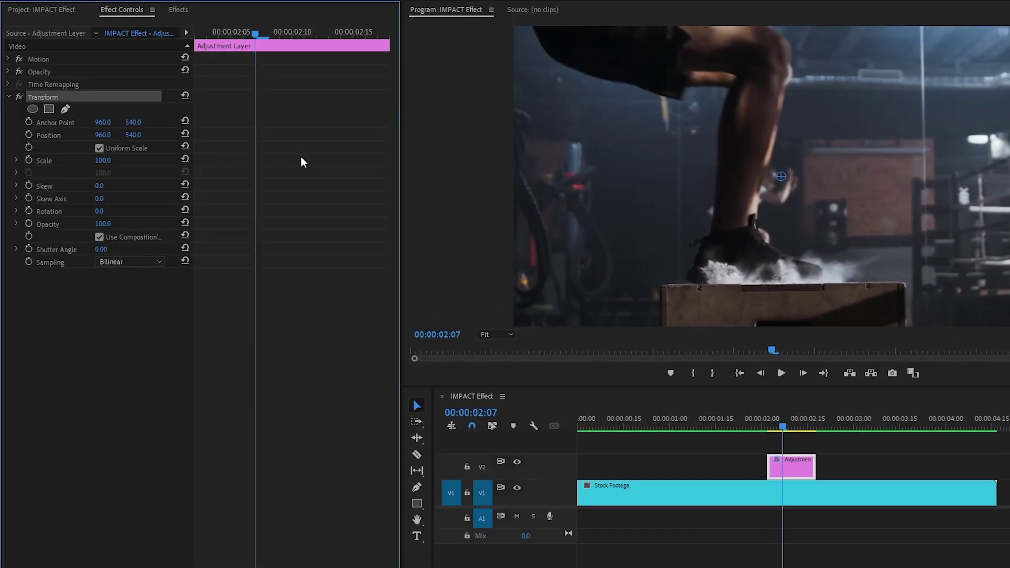
Keyframe Transform Scale at 00:00:02:07 and set Scale 110 two frames later.
{"action": "left_click", "coordinate": [29, 160]}
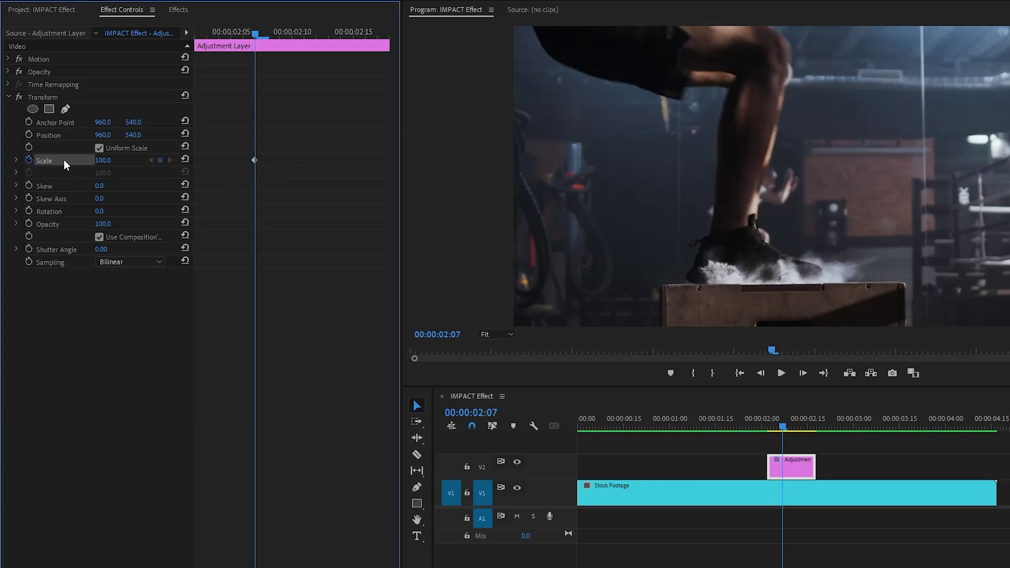
{"action": "key", "text": "Right"}
{"action": "key", "text": "Right"}
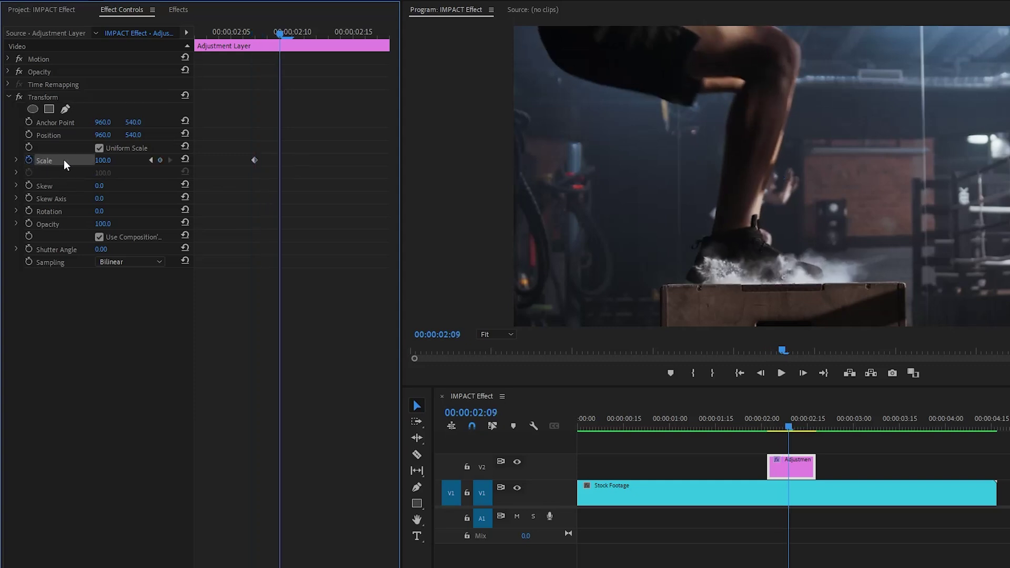
{"action": "left_click", "coordinate": [103, 159]}
{"action": "type", "text": "110"}
{"action": "key", "text": "Return"}
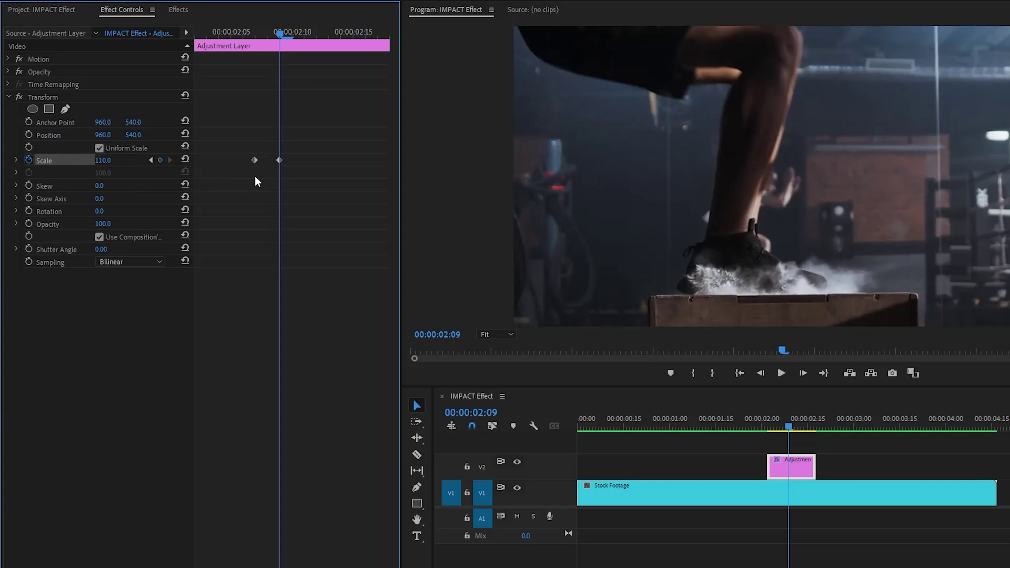
Ease in the second Scale keyframe, ease out the first, and slide both earlier.
{"action": "right_click", "coordinate": [278, 161]}
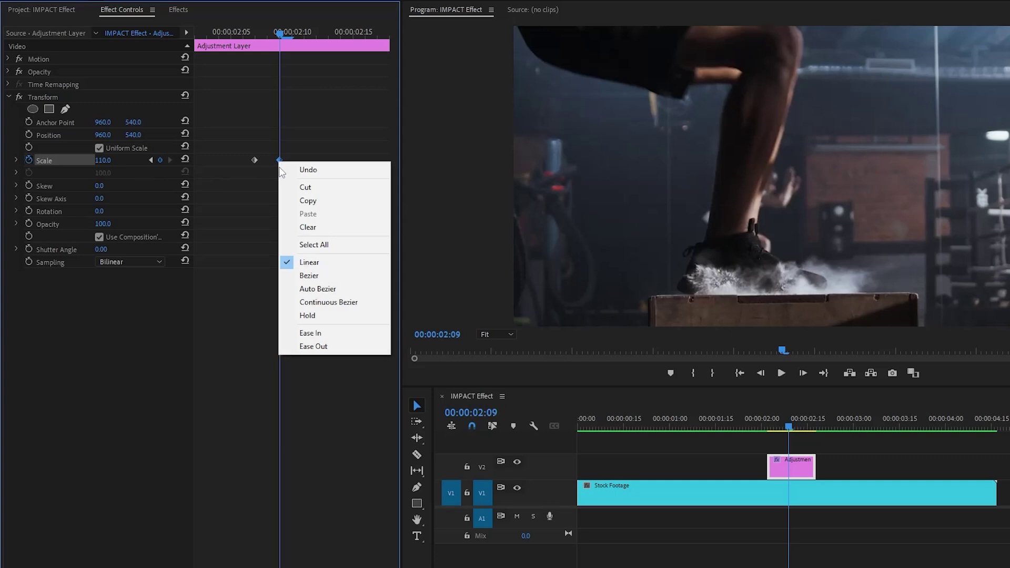
{"action": "left_click", "coordinate": [315, 334]}
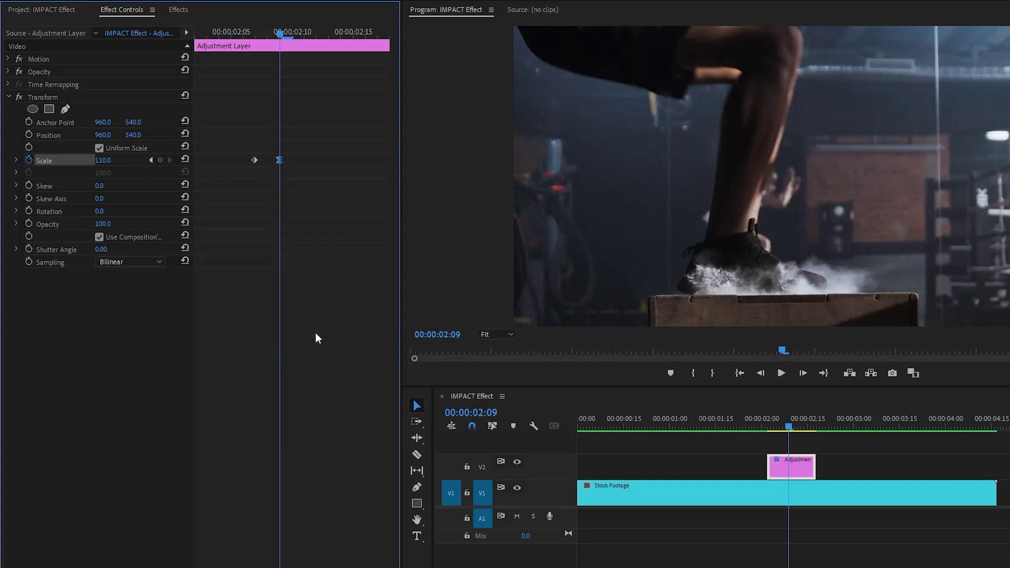
{"action": "right_click", "coordinate": [254, 160]}
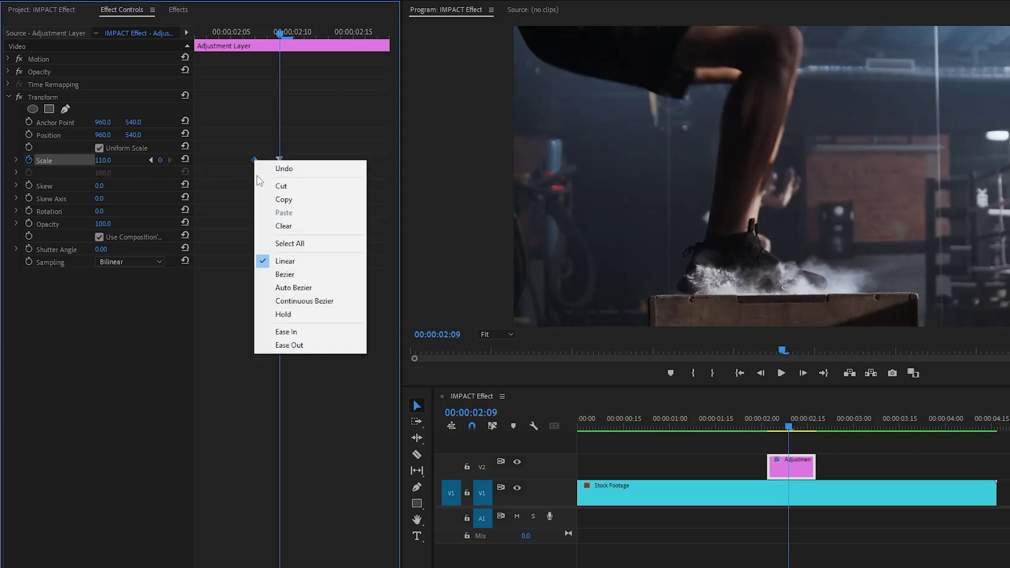
{"action": "left_click", "coordinate": [285, 345]}
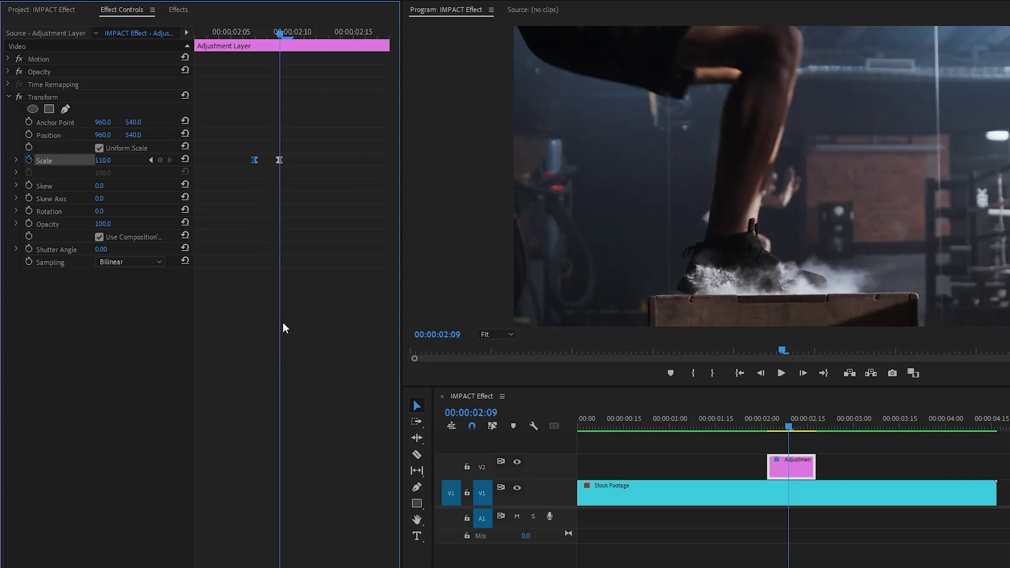
{"action": "left_click_drag", "start_coordinate": [300, 131], "coordinate": [180, 167]}
Add a Scale keyframe, set Scale back to 100 two frames later, and push the later keyframes later.
{"action": "left_click", "coordinate": [161, 162]}
{"action": "key", "text": "Right"}
{"action": "key", "text": "Right"}
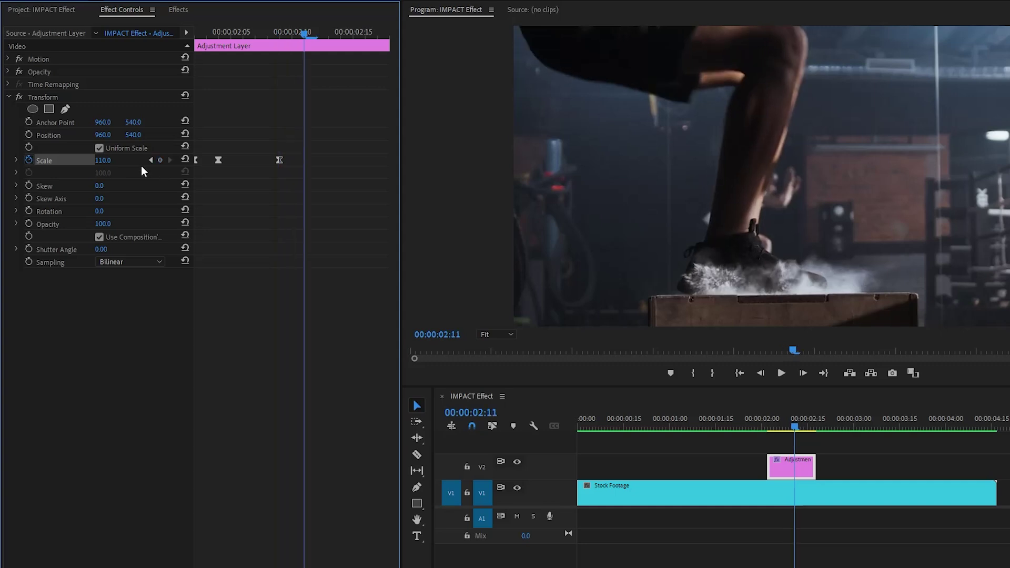
{"action": "left_click", "coordinate": [118, 160]}
{"action": "type", "text": "100"}
{"action": "key", "text": "Return"}
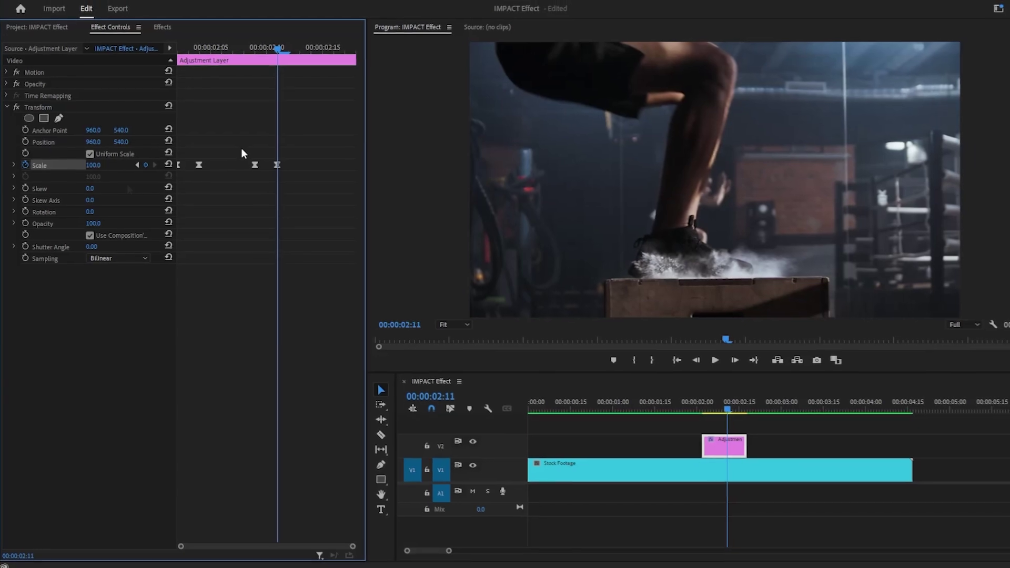
{"action": "left_click_drag", "start_coordinate": [241, 149], "coordinate": [356, 185]}
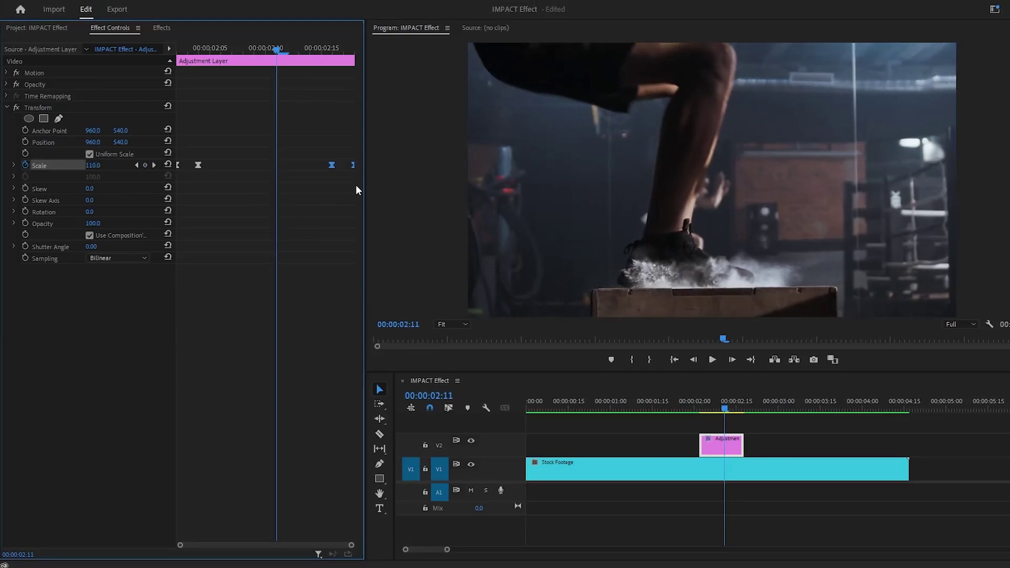
Preview the zoom pulse from just before the landing.
{"action": "left_click", "coordinate": [676, 406]}
{"action": "key", "text": "space"}
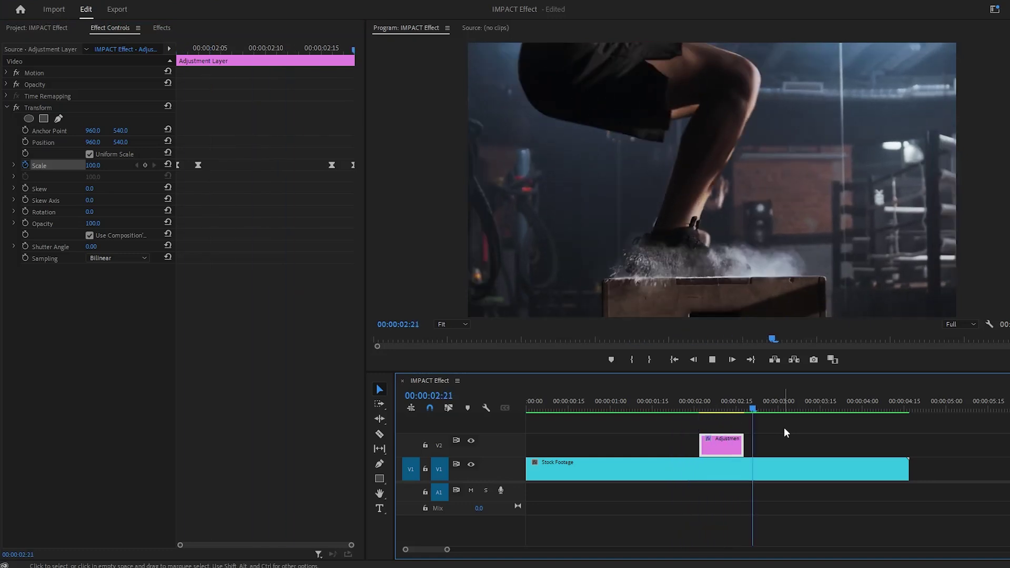
{"action": "left_click", "coordinate": [681, 408]}
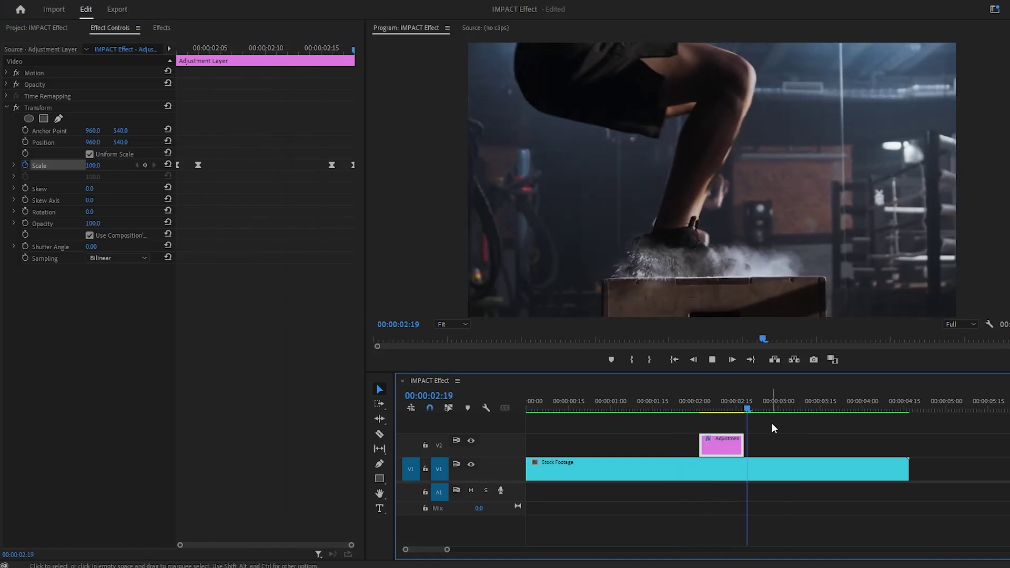
{"action": "left_click", "coordinate": [719, 409]}
{"action": "key", "text": "space"}
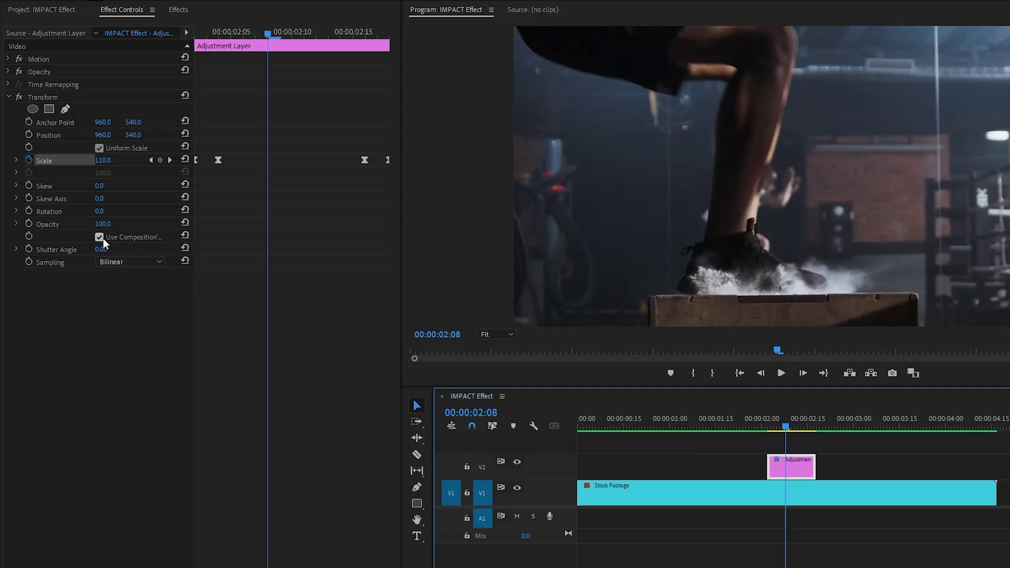
Turn off Use Composition's Shutter Angle and set the Transform Shutter Angle to 360.
{"action": "left_click", "coordinate": [100, 237]}
{"action": "left_click", "coordinate": [101, 249]}
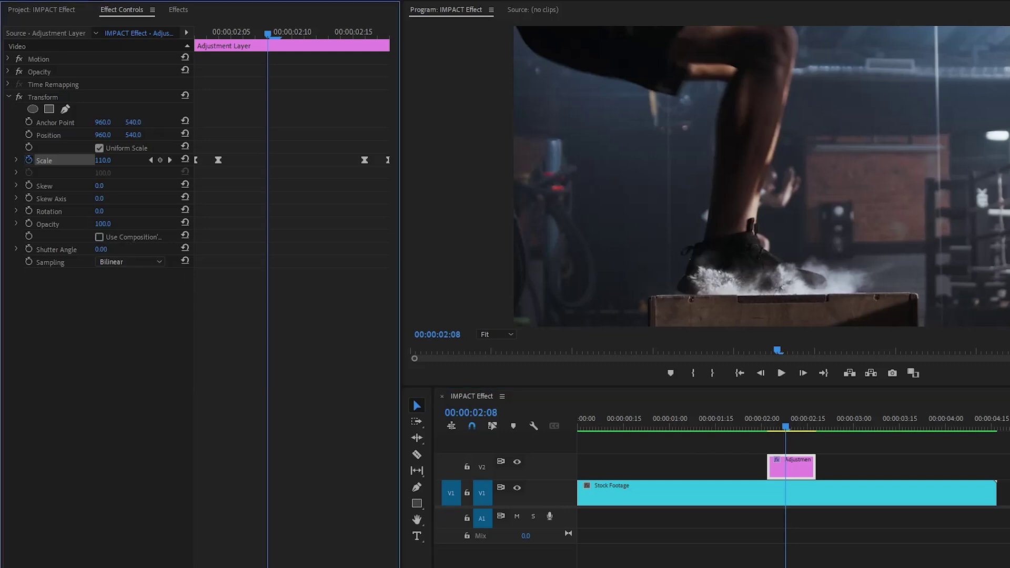
{"action": "type", "text": "360"}
{"action": "key", "text": "Return"}
{"action": "left_click", "coordinate": [113, 296]}
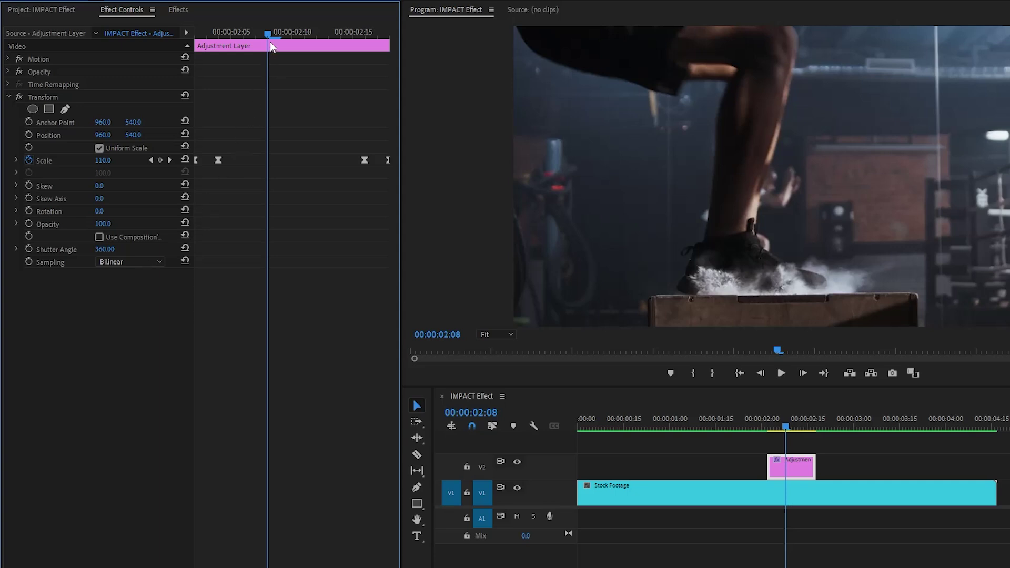
Keyframe Position at 00:00:02:02, then enter X 958 at 00:00:02:04.
{"action": "left_click_drag", "start_coordinate": [266, 30], "coordinate": [194, 39]}
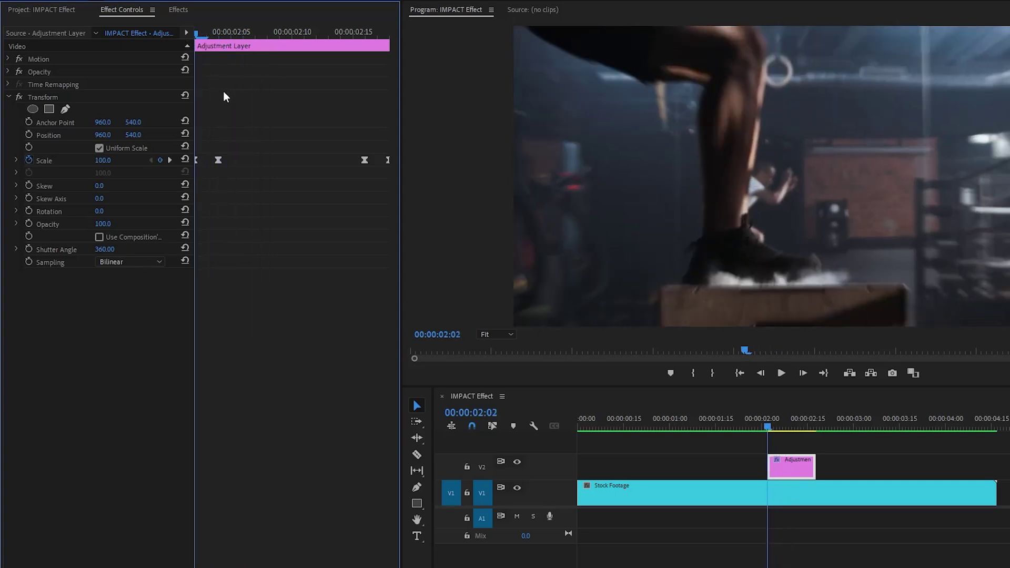
{"action": "left_click", "coordinate": [29, 135]}
{"action": "key", "text": "Right"}
{"action": "key", "text": "Right"}
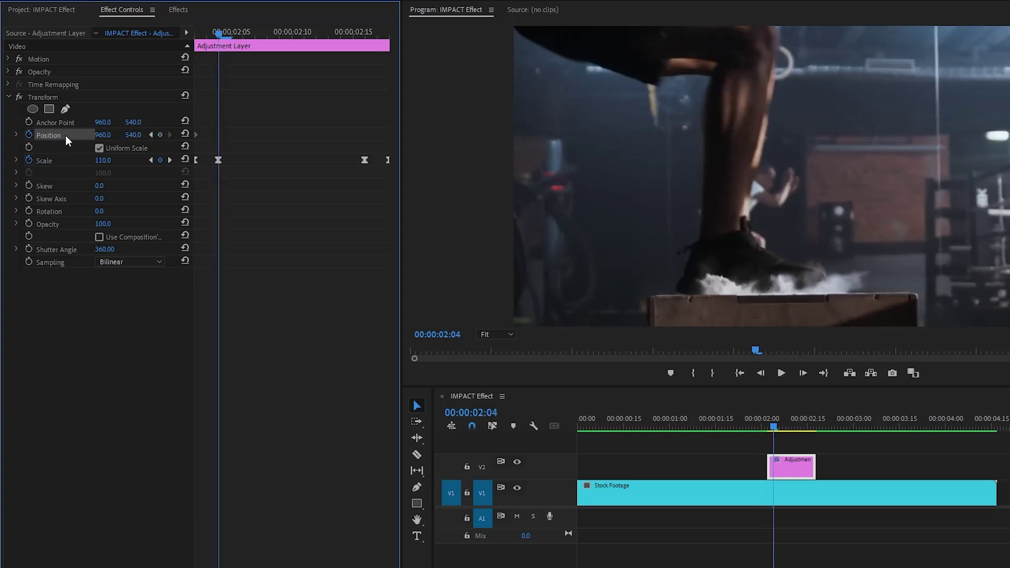
{"action": "left_click", "coordinate": [102, 135]}
{"action": "type", "text": "958"}
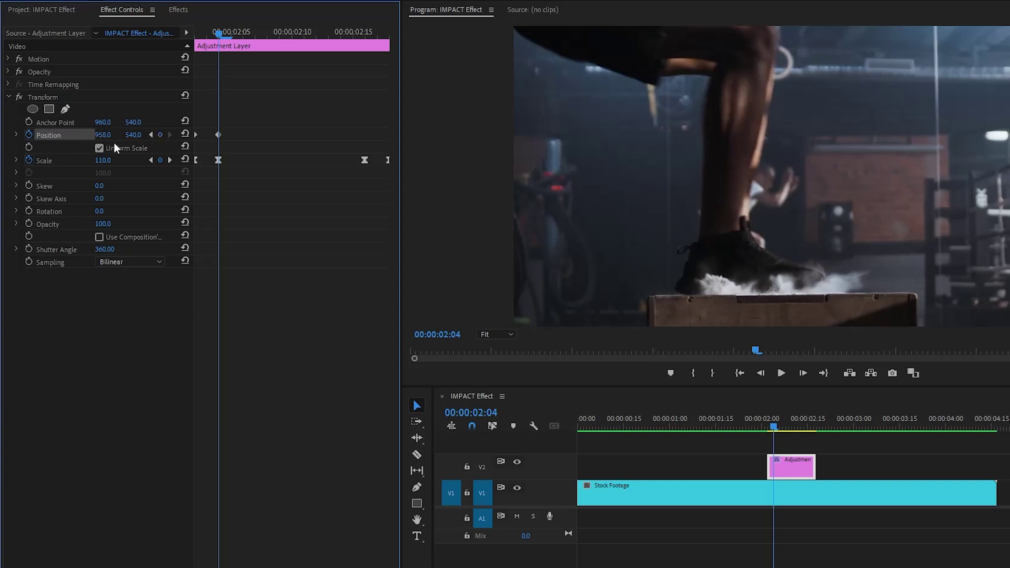
{"action": "left_click", "coordinate": [135, 135]}
Set Position Y to 590 at 02:04 and make that keyframe Ease In.
{"action": "type", "text": "590"}
{"action": "key", "text": "Return"}
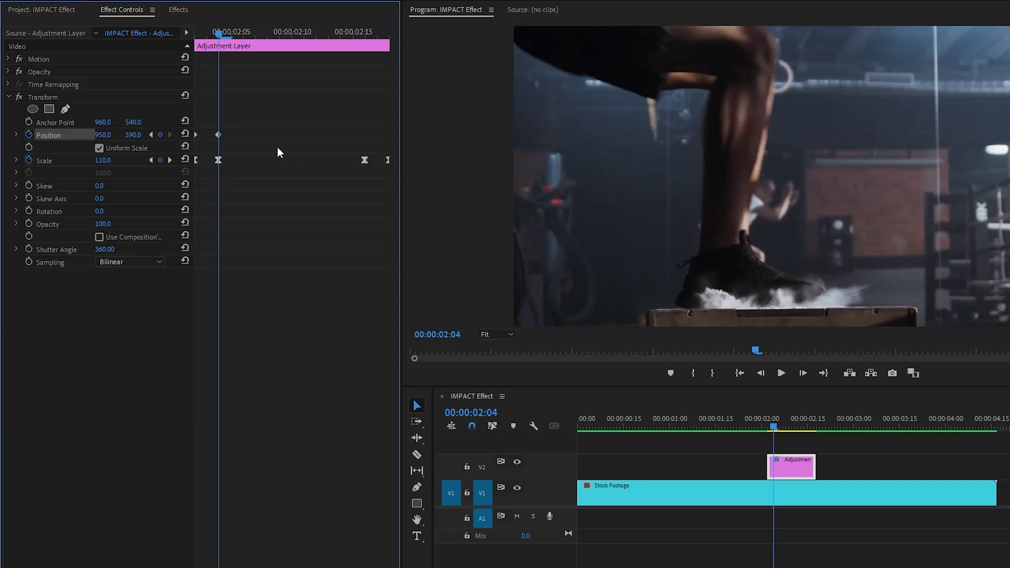
{"action": "right_click", "coordinate": [220, 135]}
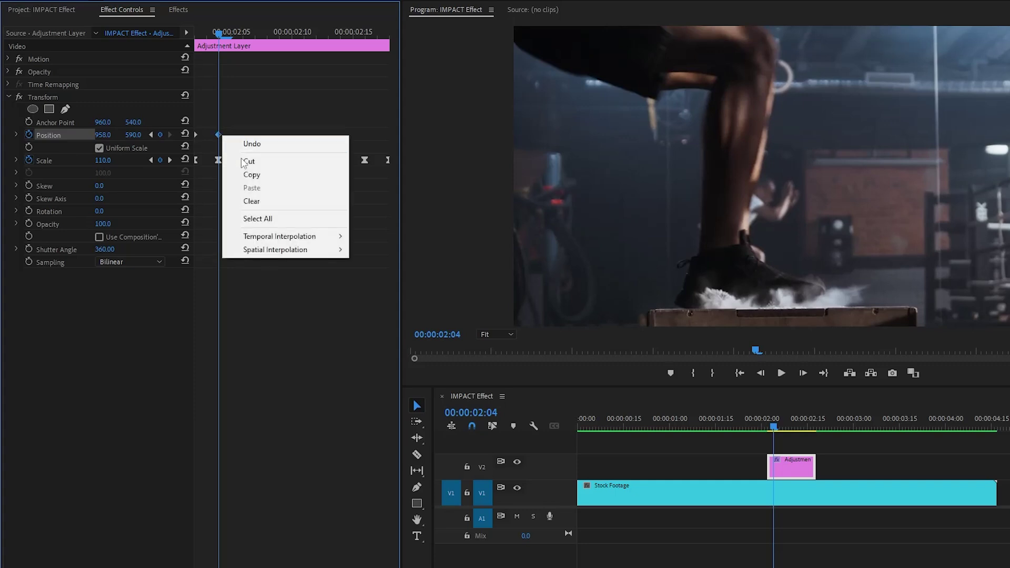
{"action": "mouse_move", "coordinate": [279, 239]}
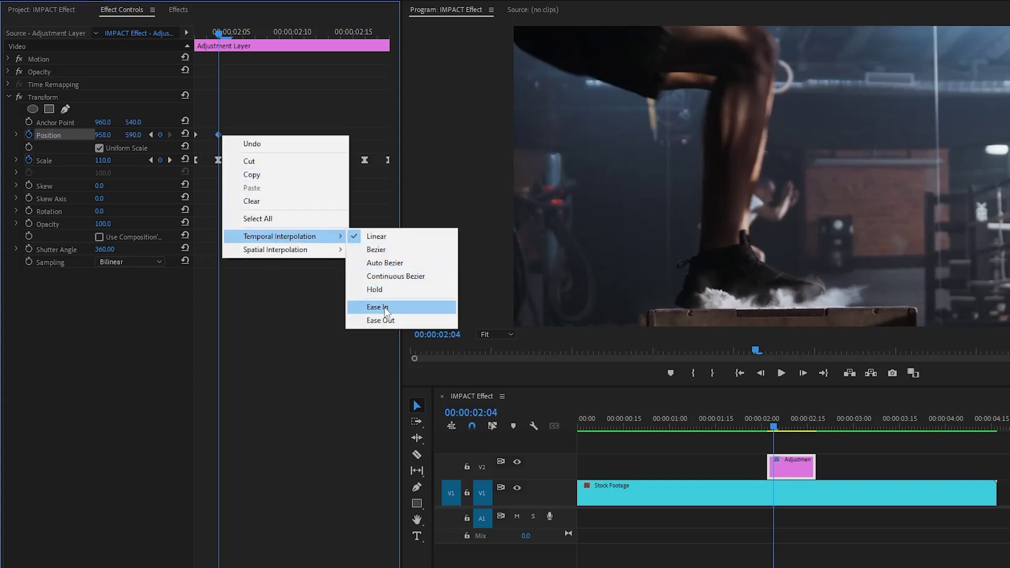
{"action": "left_click", "coordinate": [384, 307]}
Make the first Position keyframe Ease Out.
{"action": "right_click", "coordinate": [197, 134]}
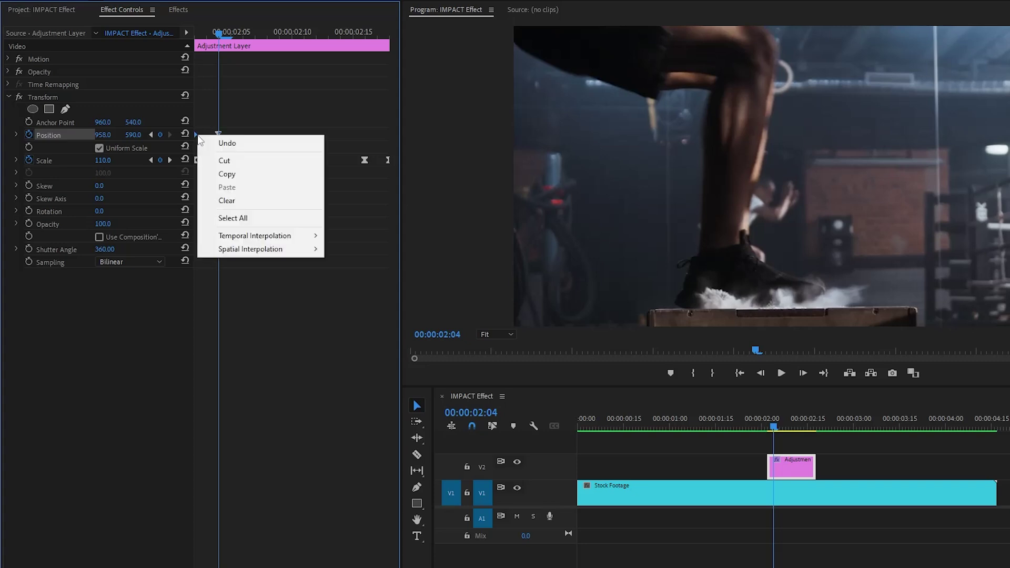
{"action": "mouse_move", "coordinate": [279, 235]}
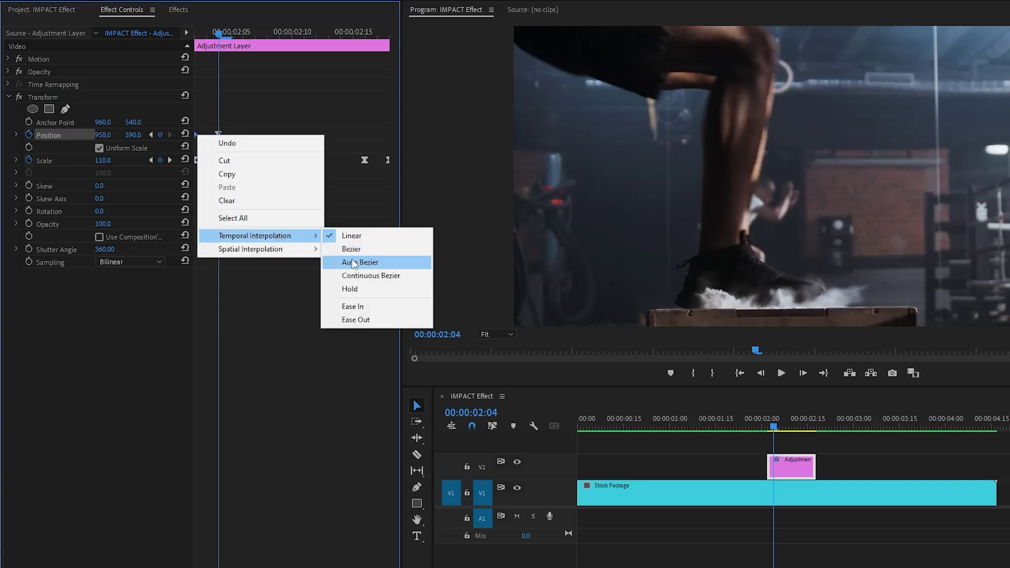
{"action": "left_click", "coordinate": [350, 320]}
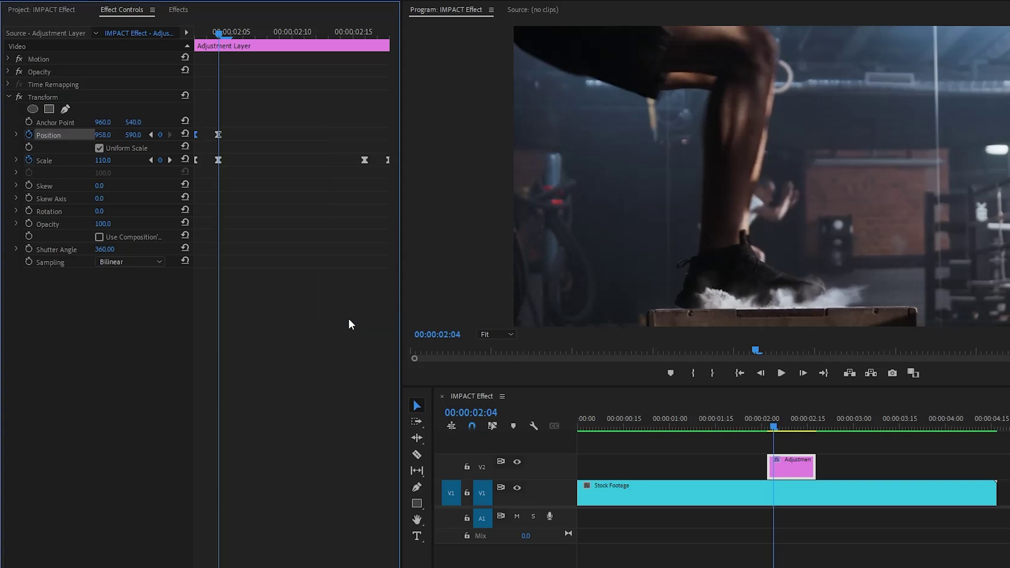
Keyframe Position 1000, 510 at 00:00:02:06.
{"action": "key", "text": "Right"}
{"action": "key", "text": "Right"}
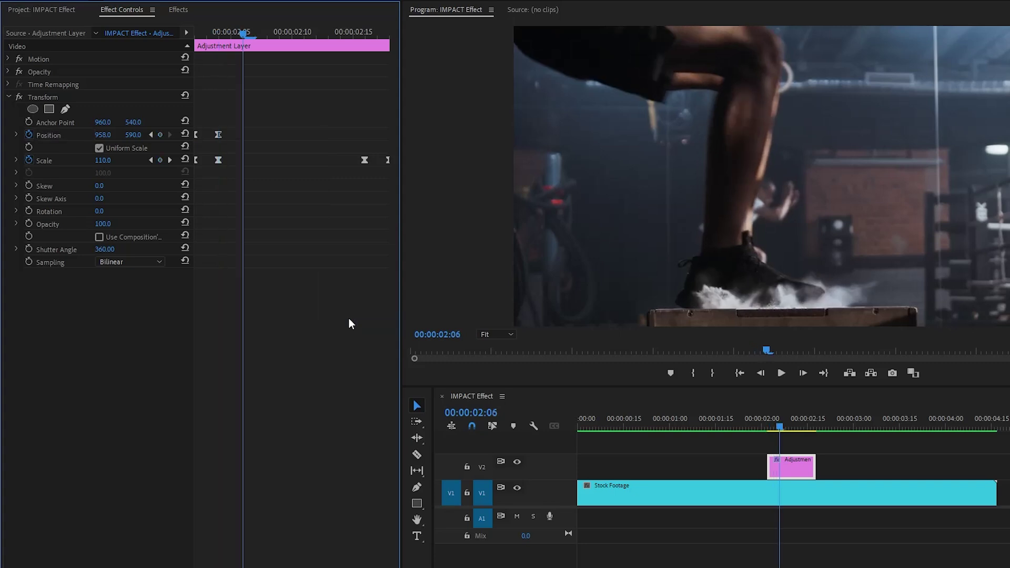
{"action": "left_click", "coordinate": [103, 135]}
{"action": "type", "text": "1000"}
{"action": "key", "text": "Return"}
{"action": "left_click", "coordinate": [135, 135]}
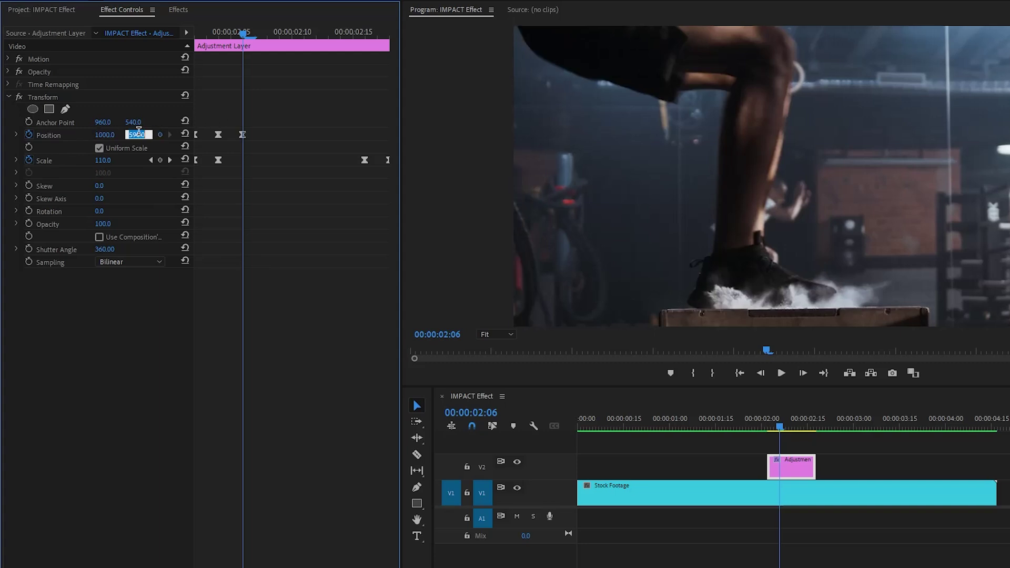
{"action": "type", "text": "510"}
{"action": "key", "text": "Return"}
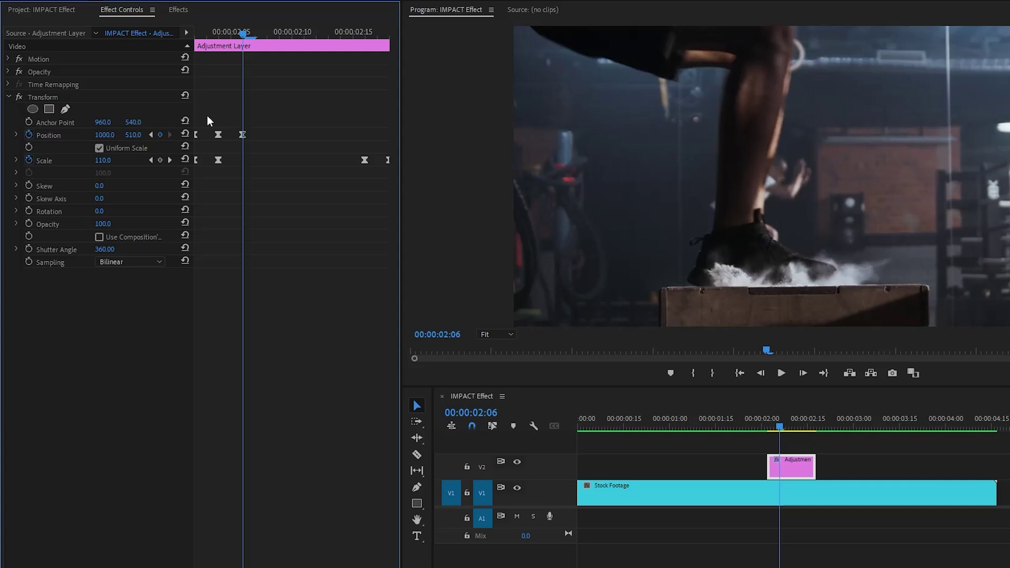
Keyframe Position 930, 570 at 00:00:02:08.
{"action": "key", "text": "Right"}
{"action": "key", "text": "Right"}
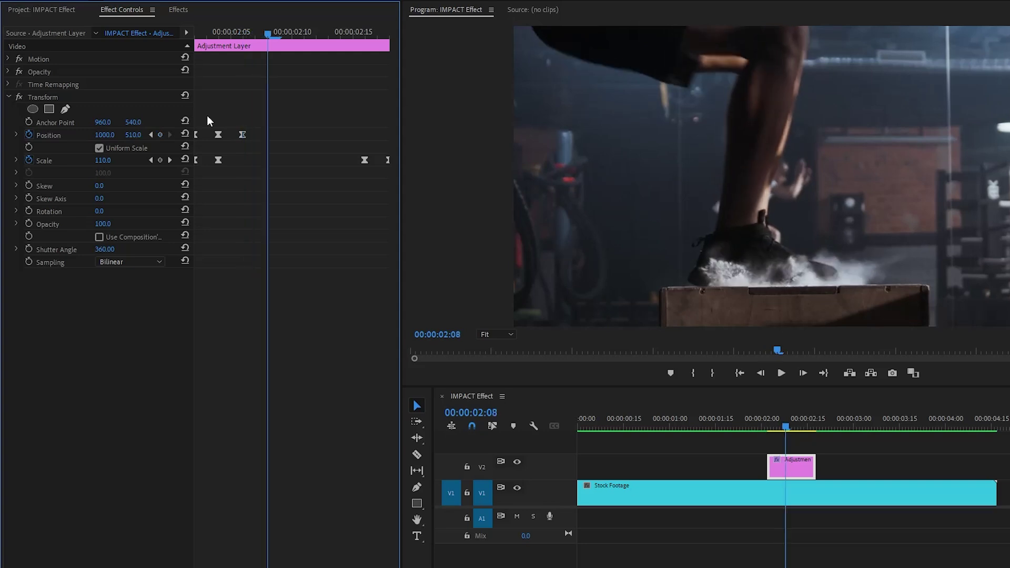
{"action": "left_click", "coordinate": [101, 136]}
{"action": "type", "text": "930"}
{"action": "key", "text": "Return"}
{"action": "left_click", "coordinate": [126, 135]}
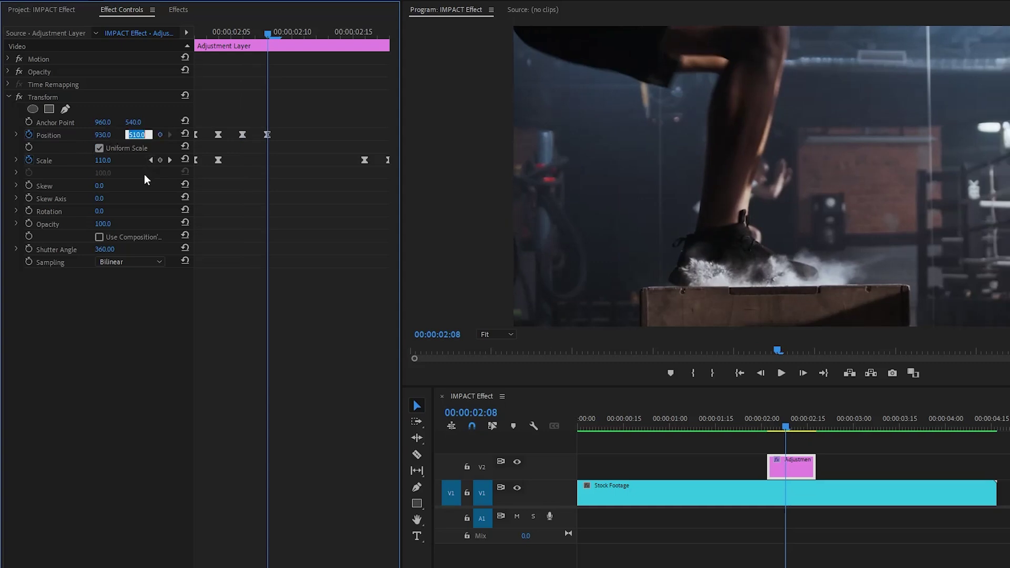
{"action": "type", "text": "570"}
{"action": "key", "text": "Return"}
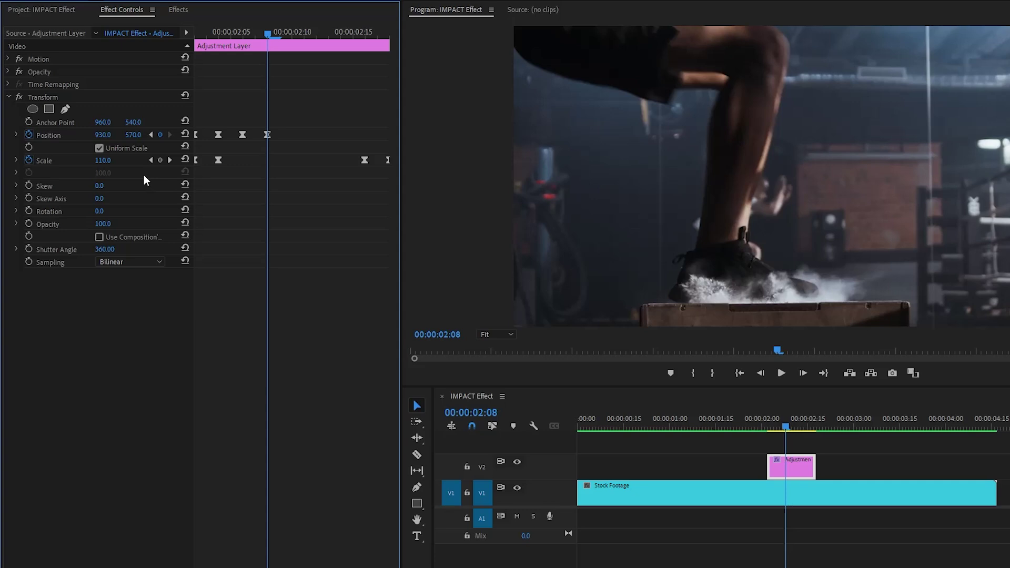
Keyframe Position 940, 515 at 00:00:02:10.
{"action": "key", "text": "Right"}
{"action": "key", "text": "Right"}
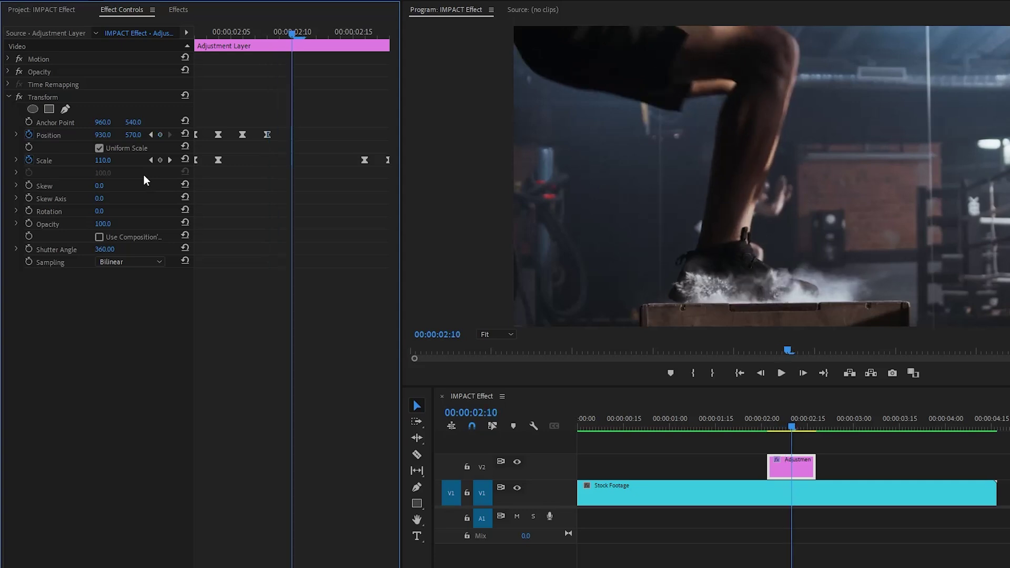
{"action": "left_click", "coordinate": [103, 135]}
{"action": "type", "text": "940"}
{"action": "key", "text": "Return"}
{"action": "left_click", "coordinate": [133, 135]}
{"action": "type", "text": "515"}
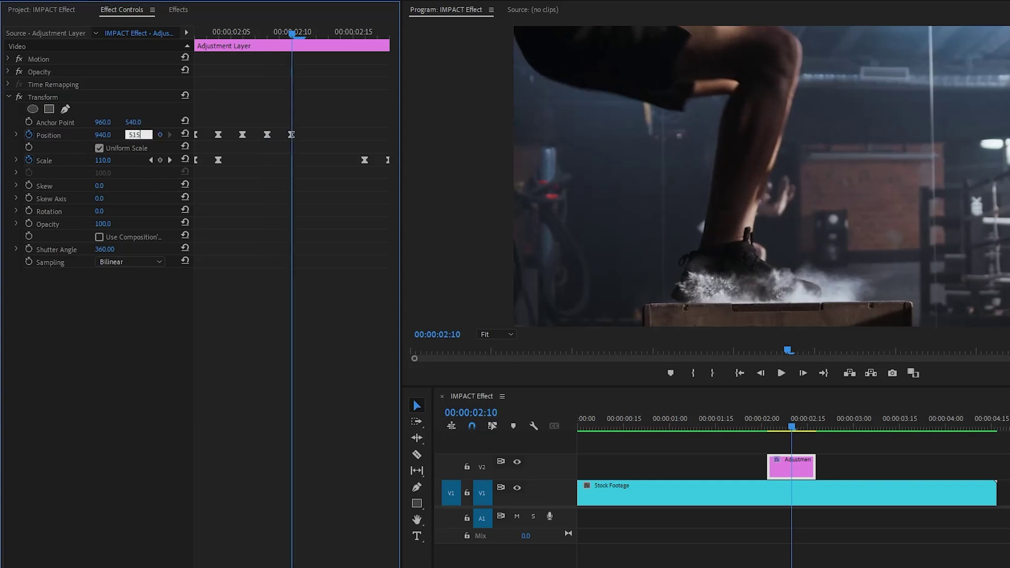
{"action": "key", "text": "Return"}
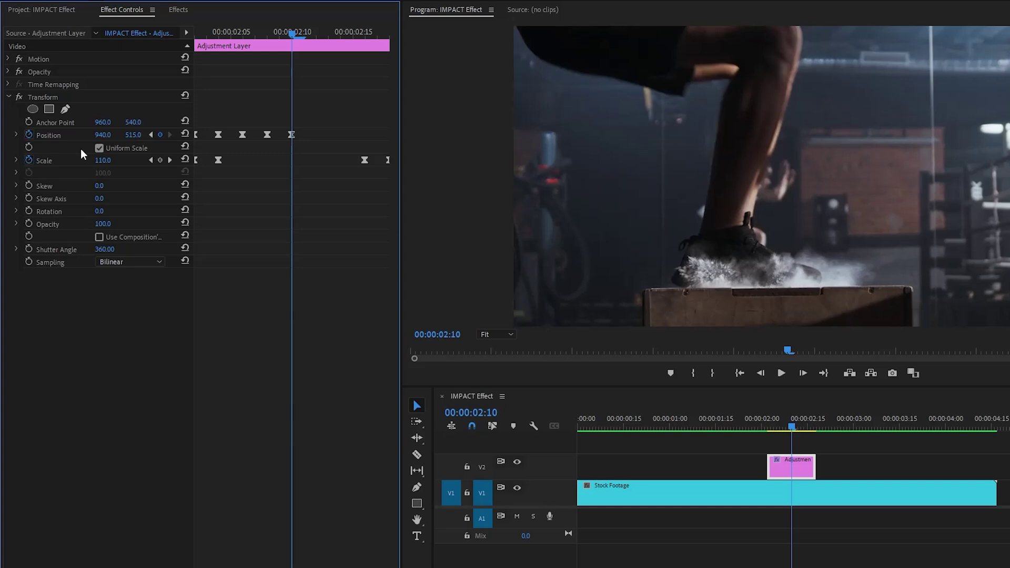
Keyframe Position 975, 555 at 02:12 and 970, 532 at 02:14.
{"action": "key", "text": "Right"}
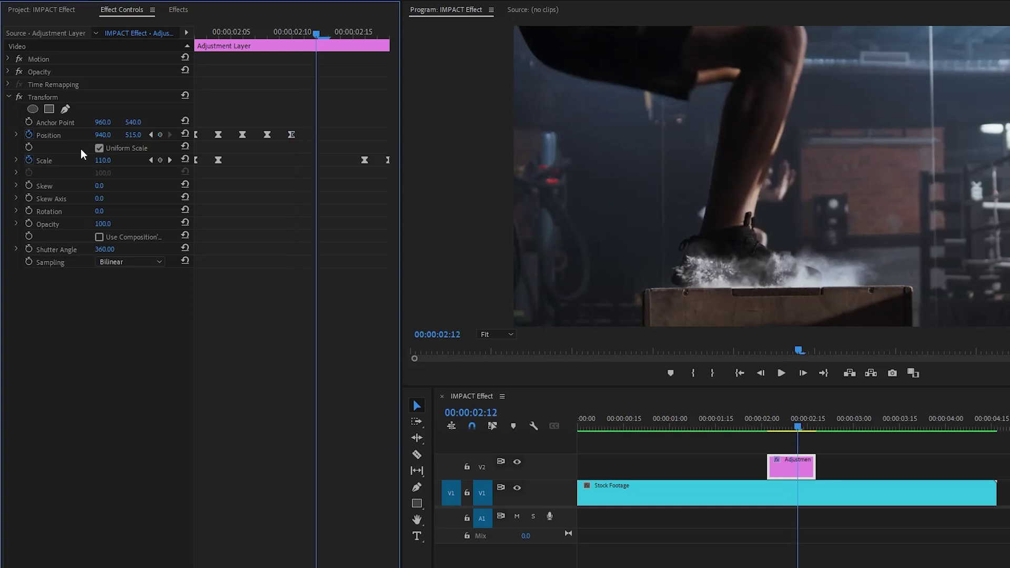
{"action": "left_click", "coordinate": [103, 135]}
{"action": "type", "text": "975"}
{"action": "key", "text": "Return"}
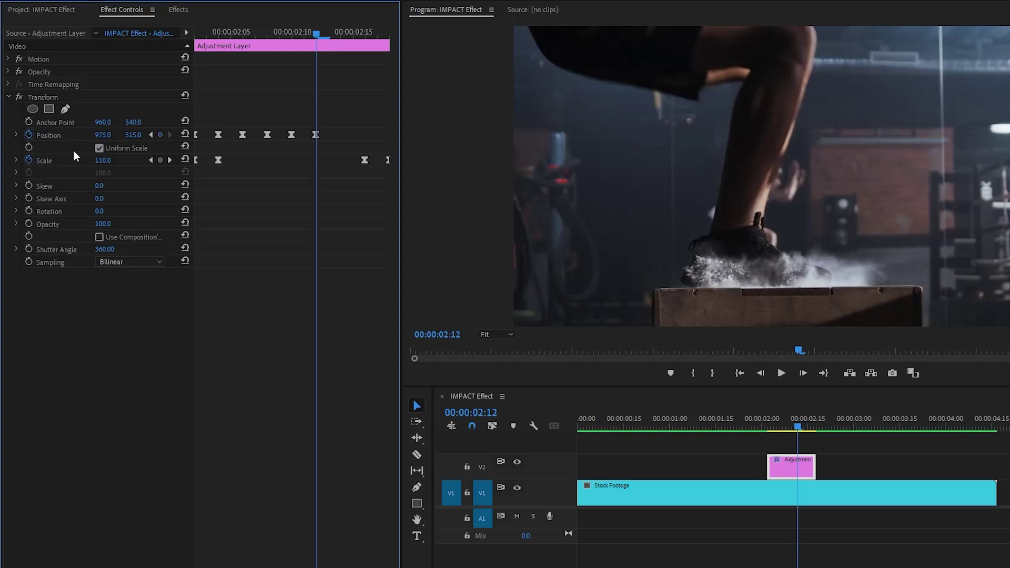
{"action": "left_click", "coordinate": [131, 136]}
{"action": "type", "text": "555"}
{"action": "key", "text": "Return"}
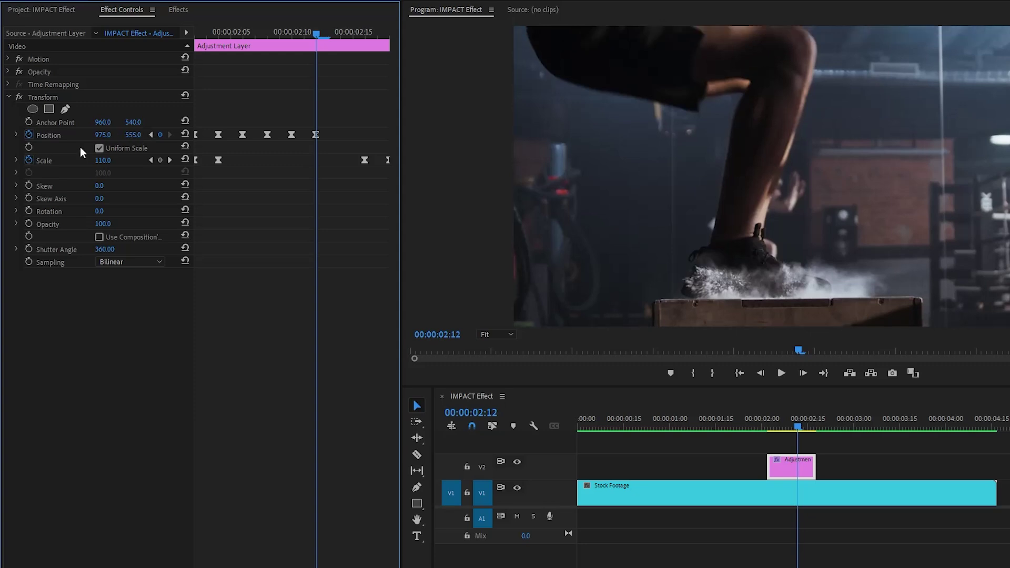
{"action": "key", "text": "Right"}
{"action": "key", "text": "Right"}
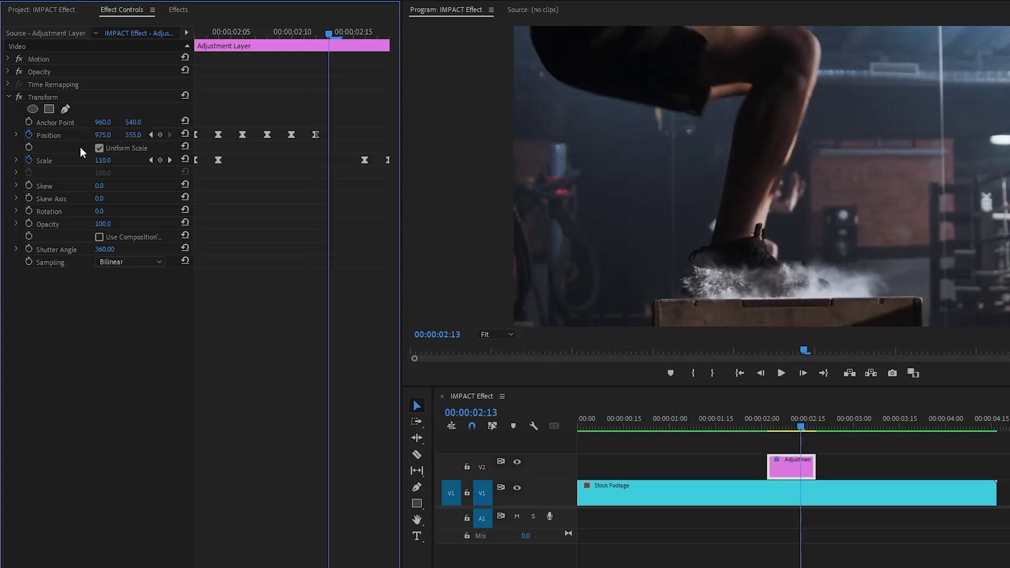
{"action": "left_click", "coordinate": [101, 135]}
{"action": "type", "text": "970"}
{"action": "key", "text": "Return"}
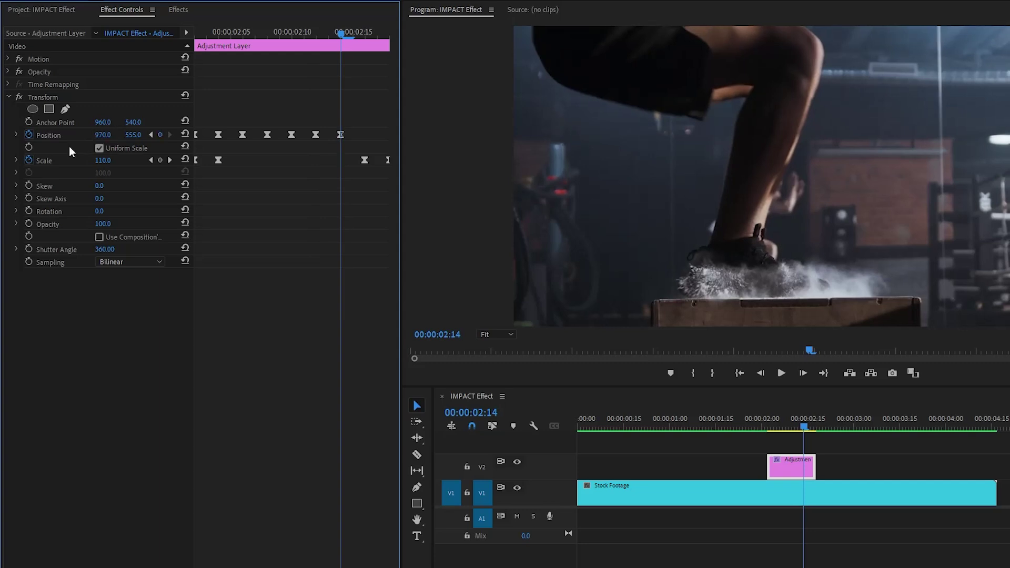
{"action": "key", "text": "Tab"}
{"action": "type", "text": "532"}
{"action": "key", "text": "Return"}
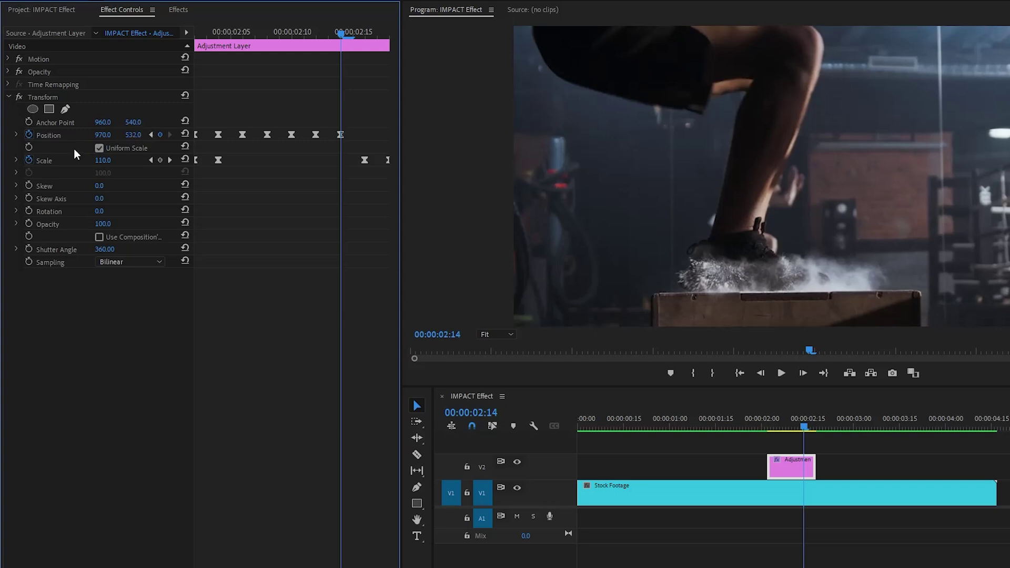
Keyframe Position 950, 555 at 02:16, then return it to 960, 540 at 02:18.
{"action": "key", "text": "Right"}
{"action": "key", "text": "Right"}
{"action": "left_click", "coordinate": [104, 135]}
{"action": "type", "text": "950"}
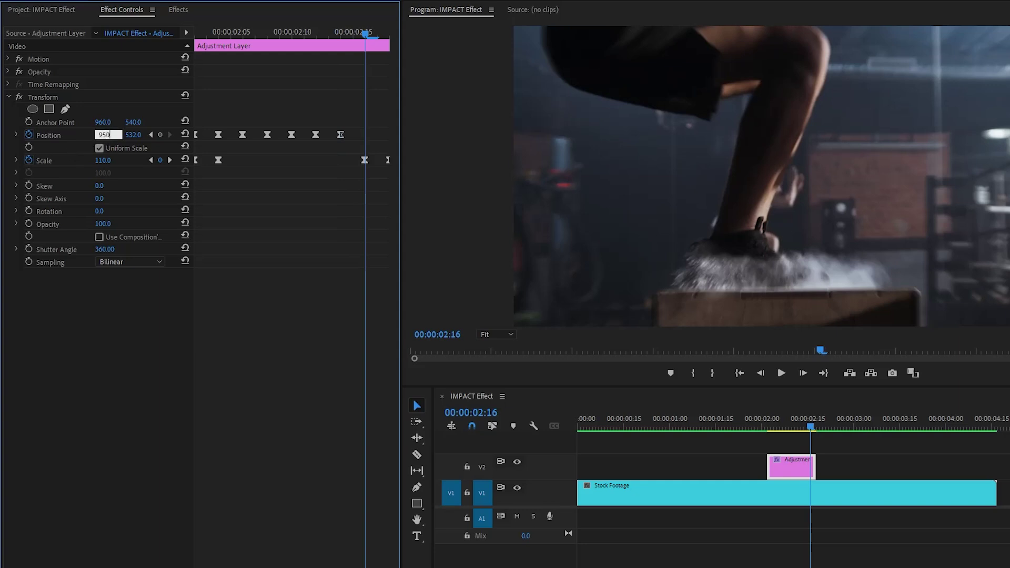
{"action": "key", "text": "Return"}
{"action": "left_click", "coordinate": [129, 135]}
{"action": "type", "text": "555"}
{"action": "key", "text": "Return"}
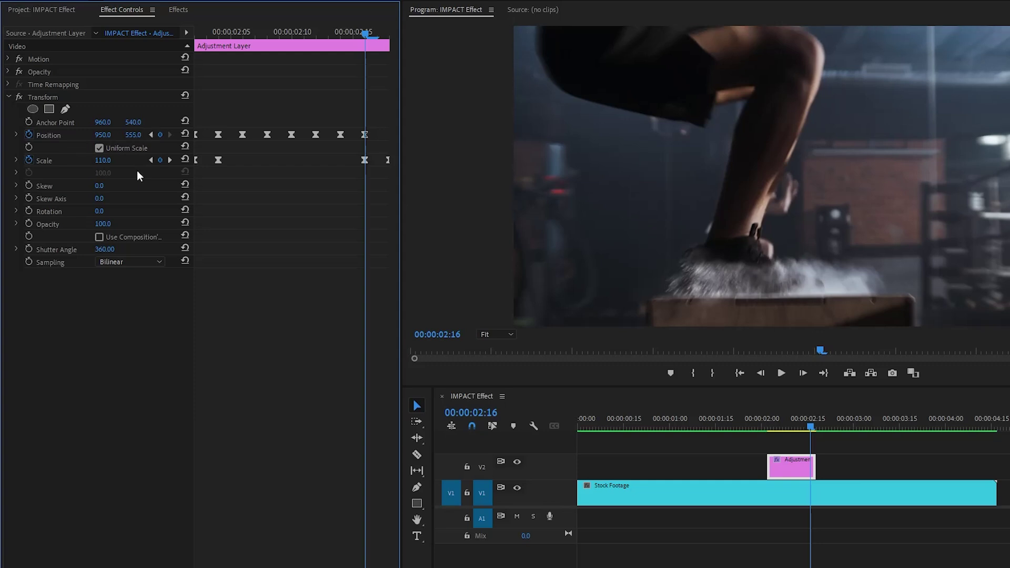
{"action": "key", "text": "Right"}
{"action": "key", "text": "Right"}
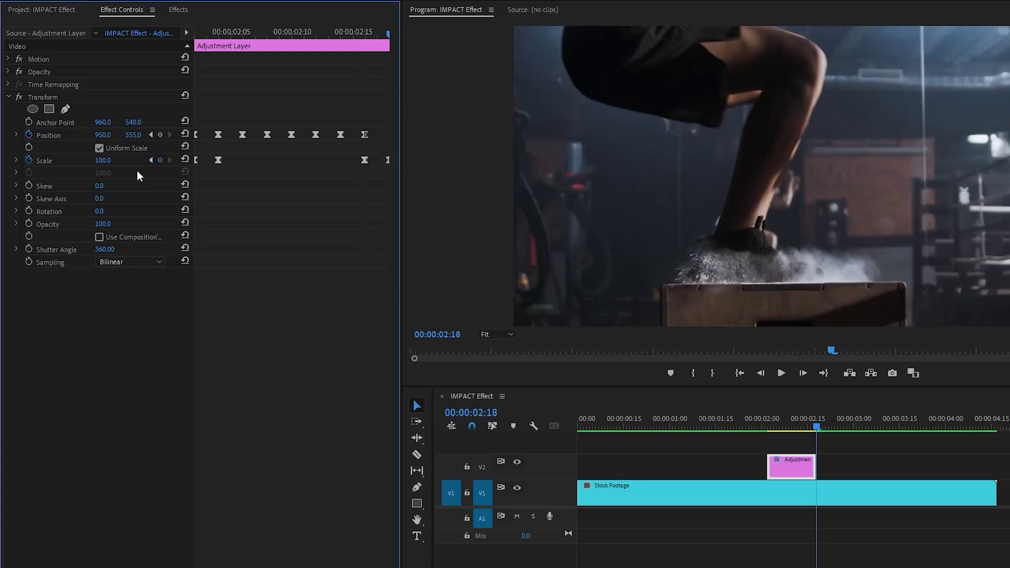
{"action": "left_click", "coordinate": [103, 135]}
{"action": "type", "text": "960"}
{"action": "key", "text": "Return"}
{"action": "type", "text": "540"}
{"action": "key", "text": "Return"}
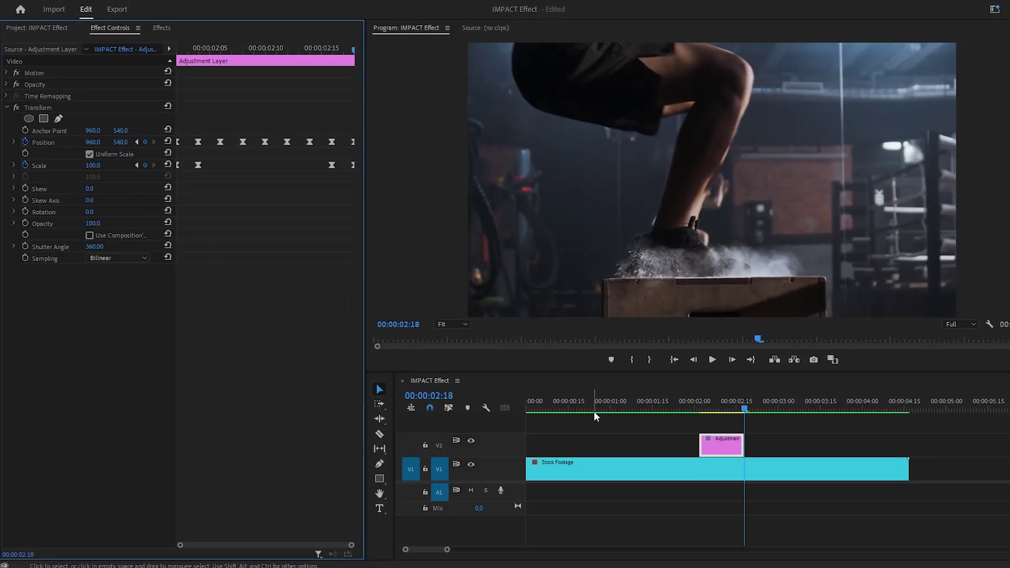
{"action": "left_click_drag", "start_coordinate": [594, 413], "coordinate": [612, 409]}
{"action": "key", "text": "space"}
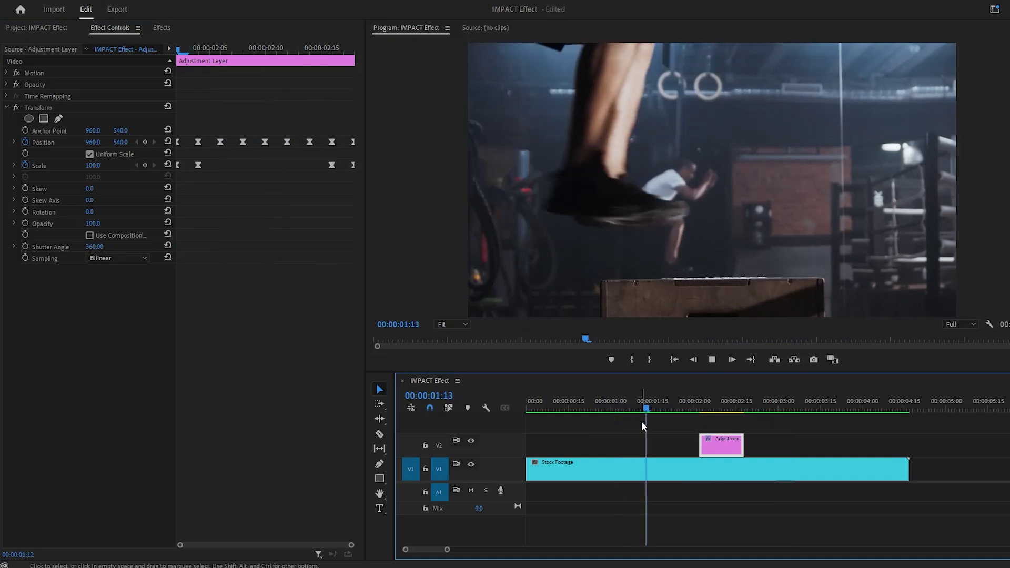
{"action": "key", "text": "space"}
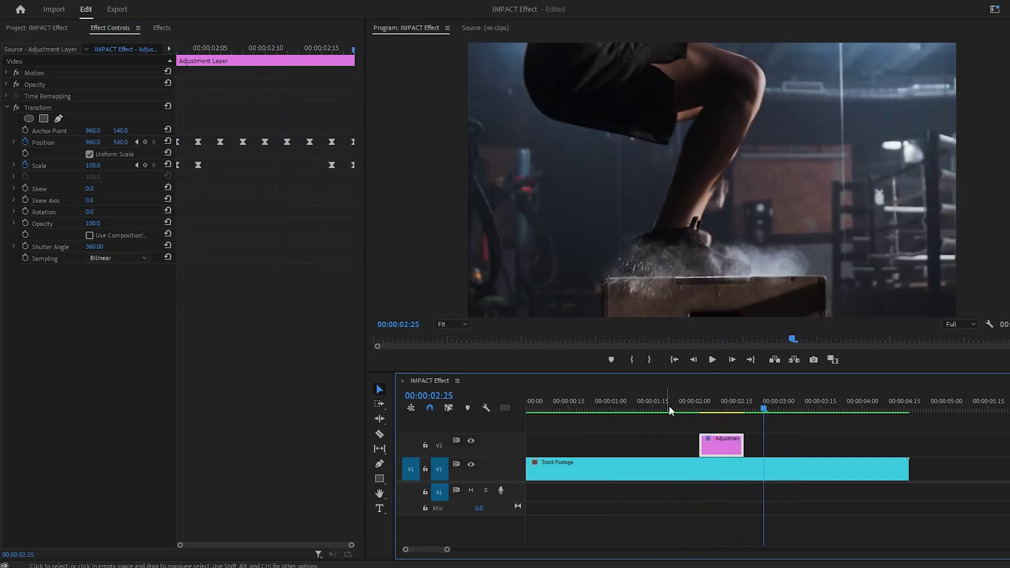
{"action": "left_click", "coordinate": [690, 405]}
{"action": "left_click_drag", "start_coordinate": [689, 405], "coordinate": [707, 408]}
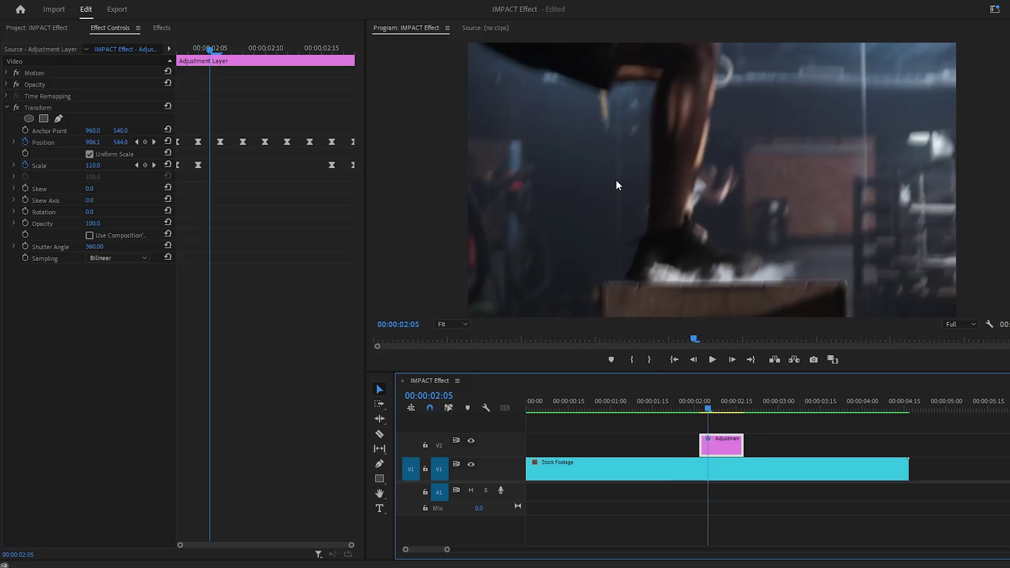
Drop the Obsolete Arithmetic effect, found by searching 'Arith', onto the adjustment layer and preview from 00:00:00:18.
{"action": "left_click", "coordinate": [164, 29]}
{"action": "left_click", "coordinate": [112, 42]}
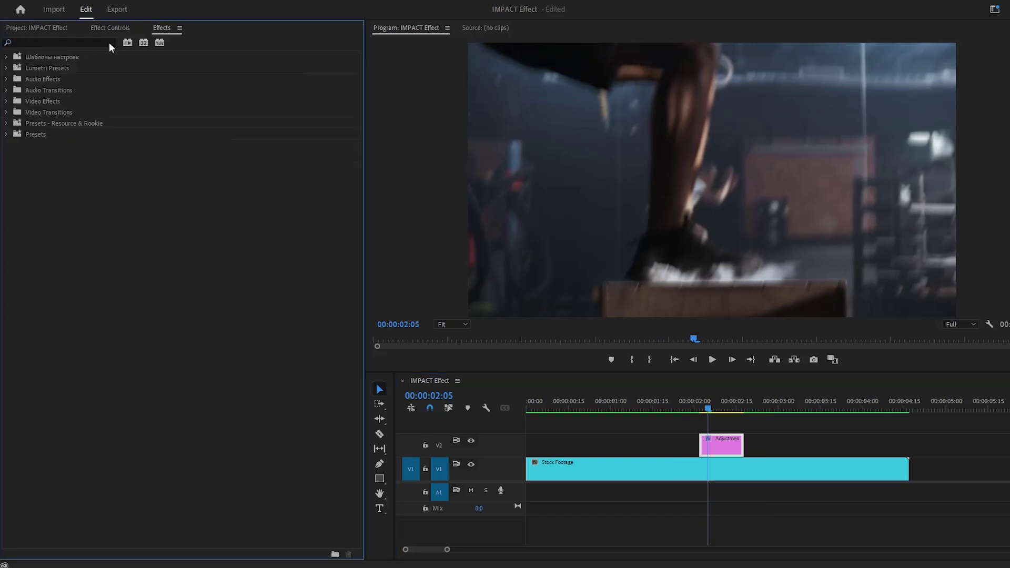
{"action": "type", "text": "Arith"}
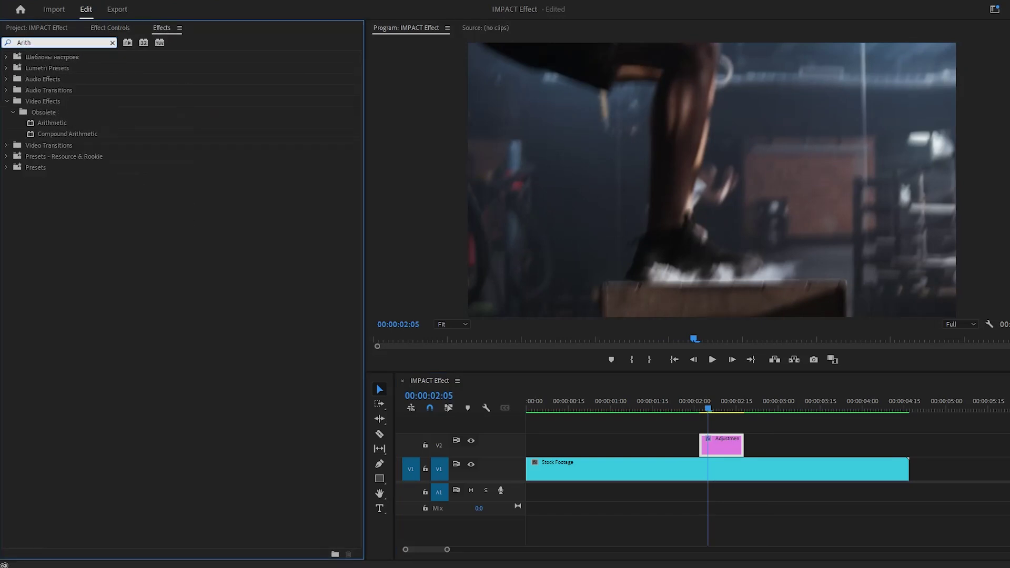
{"action": "left_click_drag", "start_coordinate": [52, 123], "coordinate": [722, 445]}
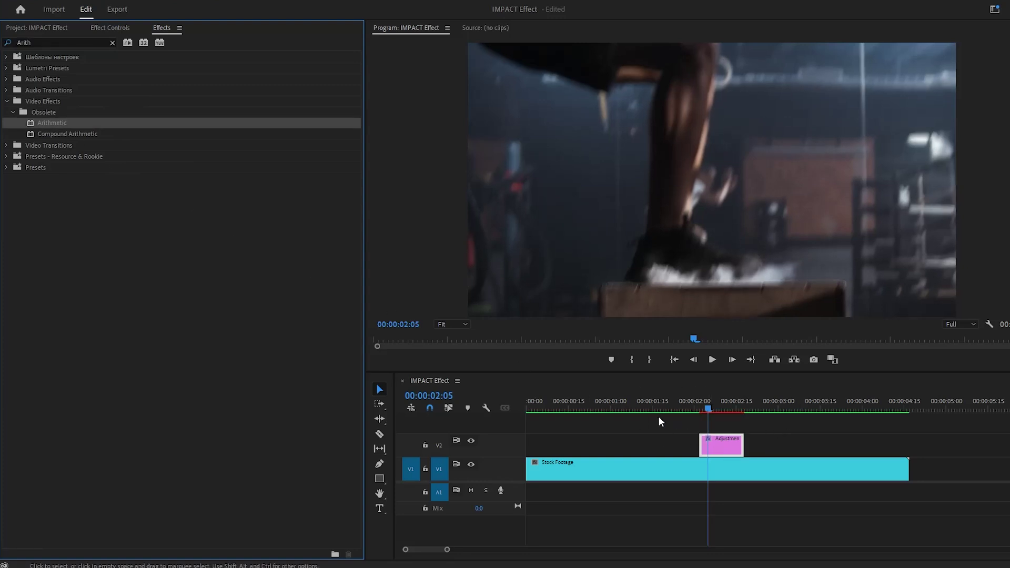
{"action": "left_click", "coordinate": [577, 409]}
{"action": "key", "text": "space"}
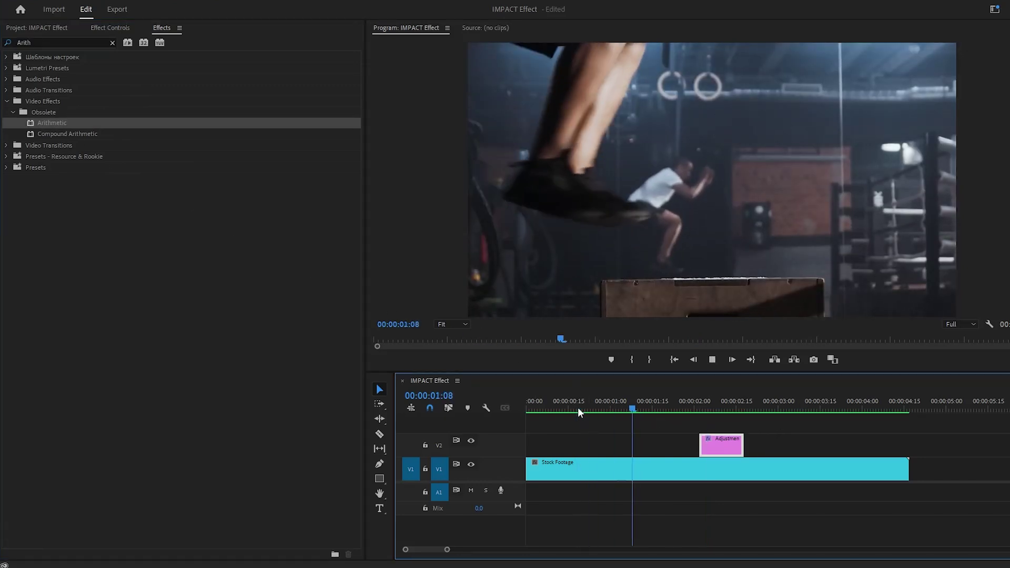